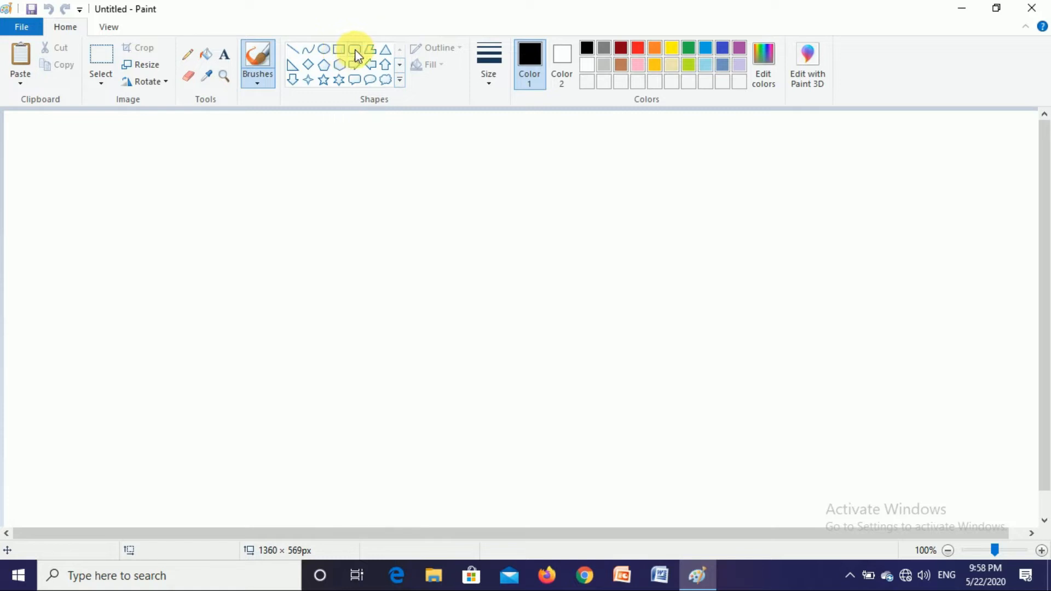
Draw a rounded rectangle about 184 × 91 px near the canvas's left edge with the second-thinnest outline as the wagon body.
{"action": "left_click", "coordinate": [355, 49]}
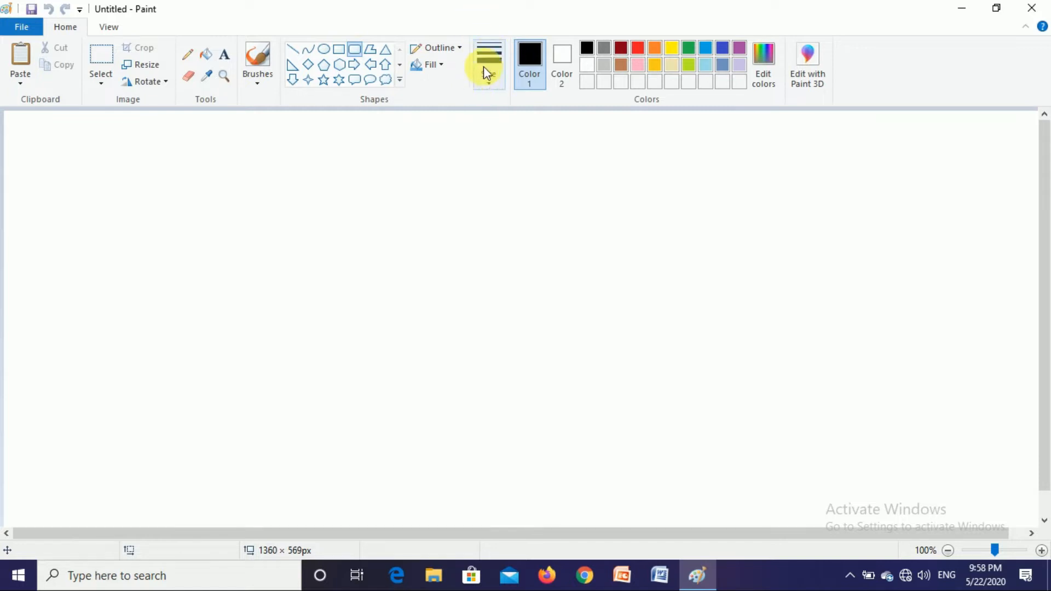
{"action": "left_click", "coordinate": [487, 80]}
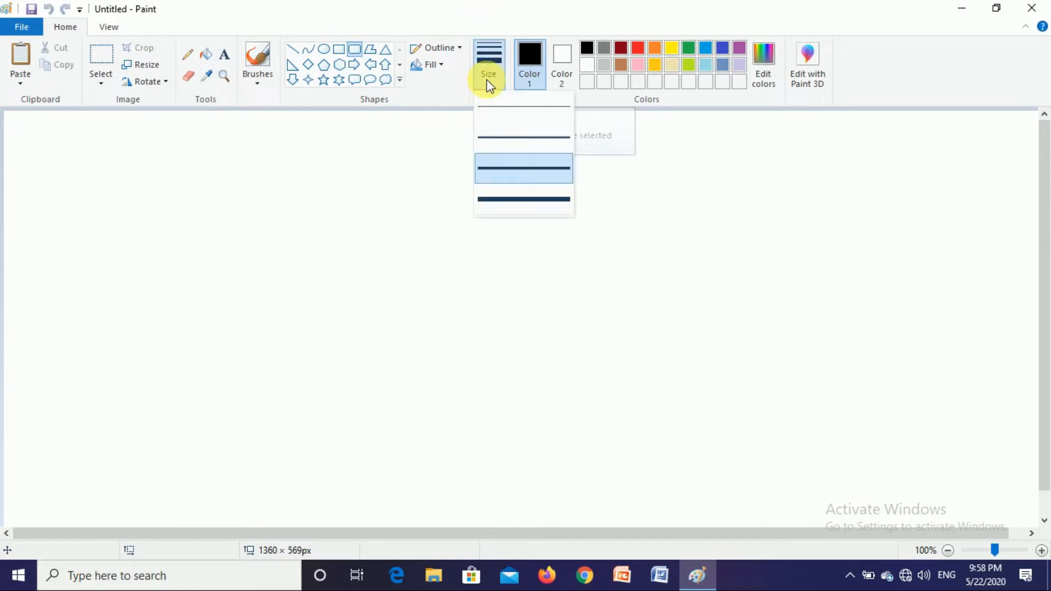
{"action": "left_click", "coordinate": [523, 137]}
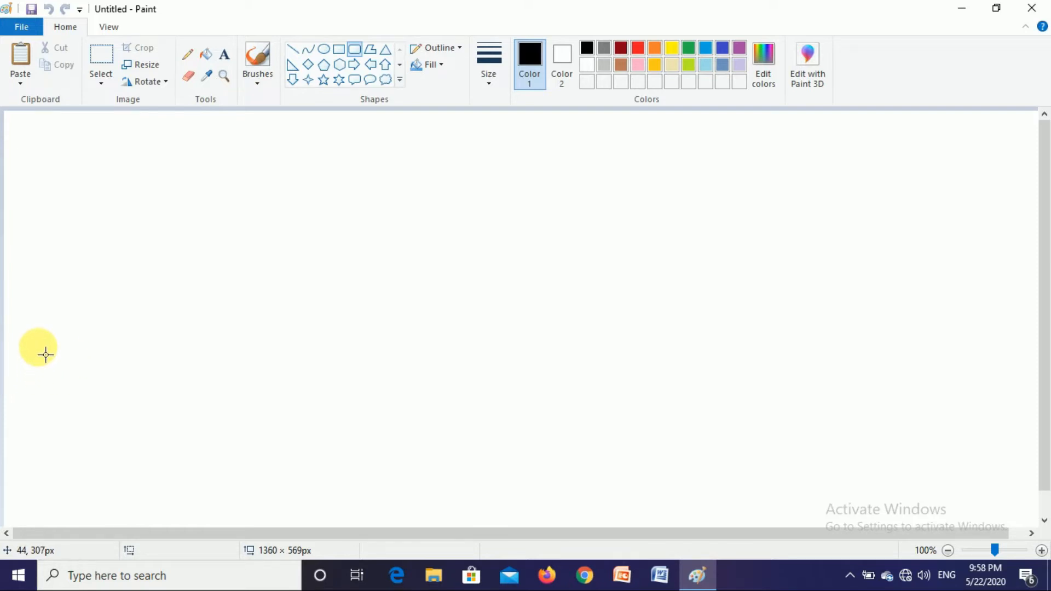
{"action": "left_click_drag", "start_coordinate": [38, 343], "coordinate": [174, 407]}
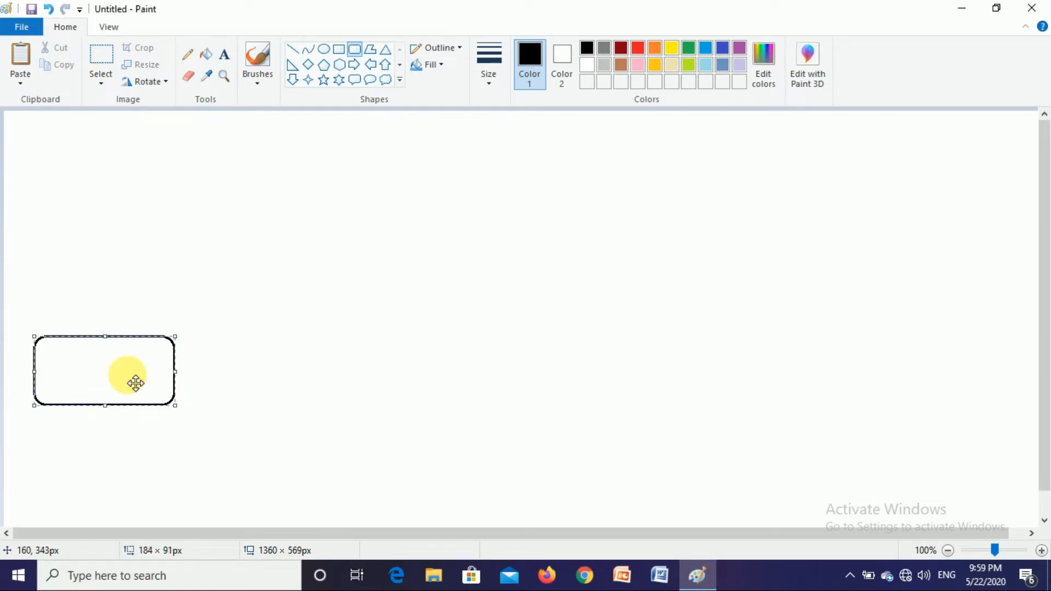
Draw two circular wheels across the wagon body's lower edge, sizing the right one to about 43 × 43 px.
{"action": "left_click", "coordinate": [326, 50]}
{"action": "left_click_drag", "start_coordinate": [62, 396], "coordinate": [96, 430]}
{"action": "left_click_drag", "start_coordinate": [119, 389], "coordinate": [157, 426]}
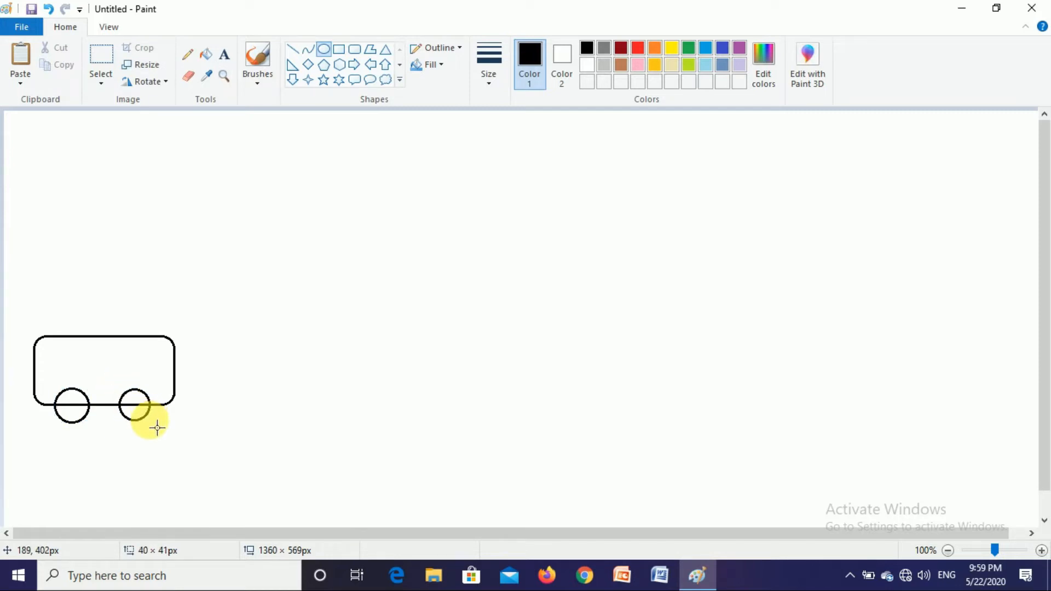
{"action": "left_click_drag", "start_coordinate": [158, 428], "coordinate": [143, 412]}
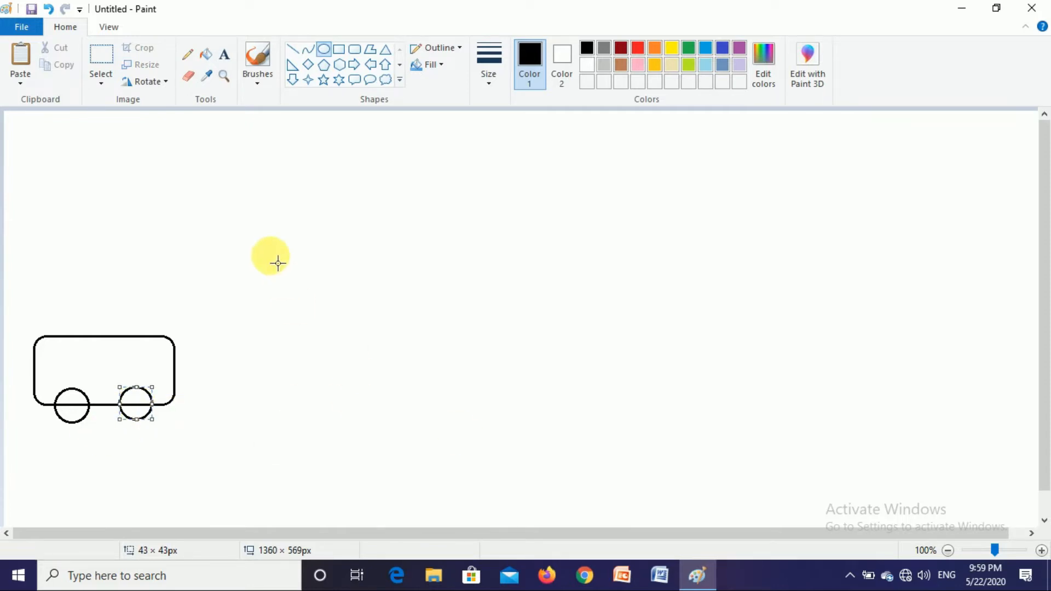
Draw two overlapping rounded windows inside the wagon body and a rectangular coupler about 31 × 24 px against its right side.
{"action": "left_click", "coordinate": [354, 50]}
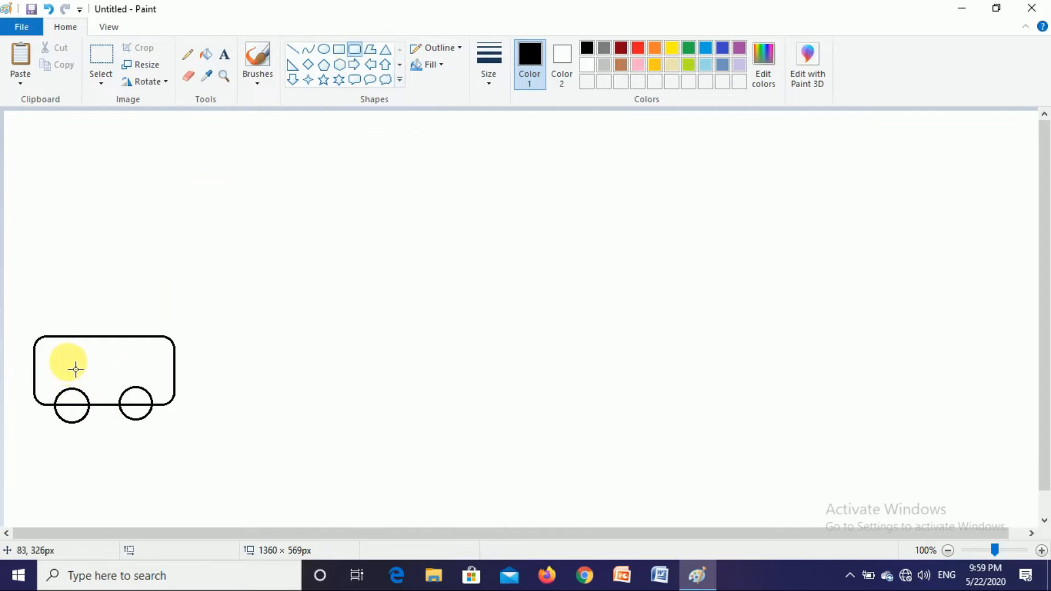
{"action": "mouse_move", "coordinate": [54, 360]}
{"action": "left_mouse_down"}
{"action": "mouse_move", "coordinate": [112, 385]}
{"action": "mouse_move", "coordinate": [118, 373]}
{"action": "mouse_move", "coordinate": [147, 383]}
{"action": "left_mouse_up"}
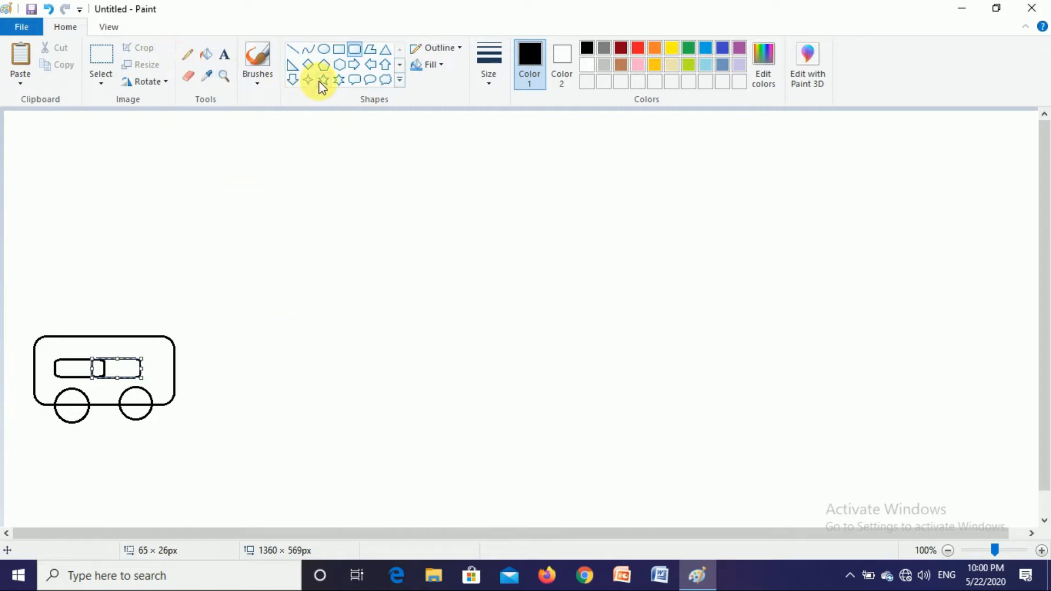
{"action": "left_click", "coordinate": [338, 49]}
{"action": "left_click_drag", "start_coordinate": [183, 372], "coordinate": [206, 389]}
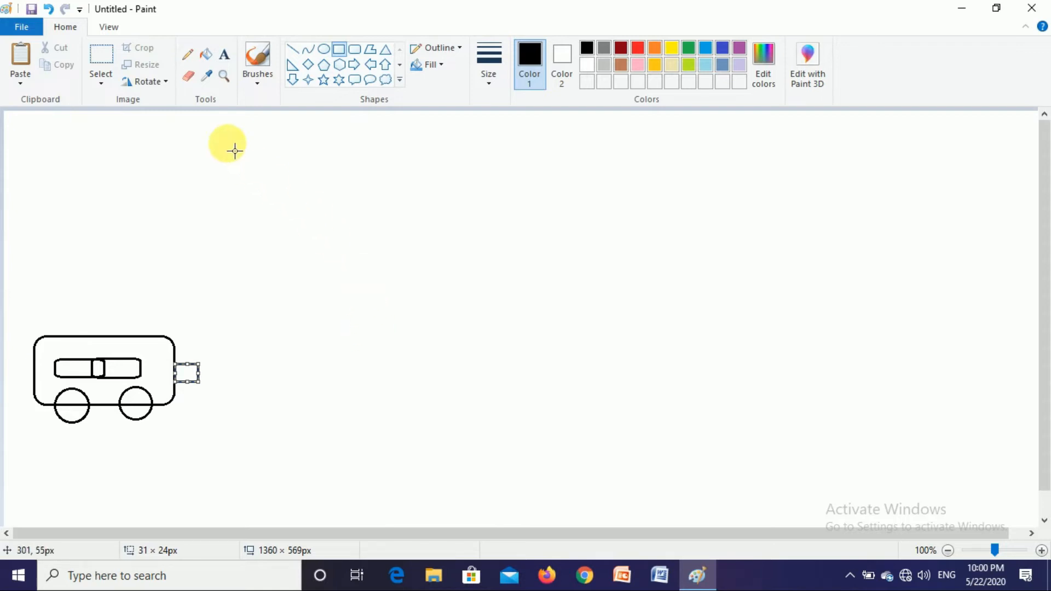
Fill the wagon body with bright blue.
{"action": "left_click", "coordinate": [206, 52]}
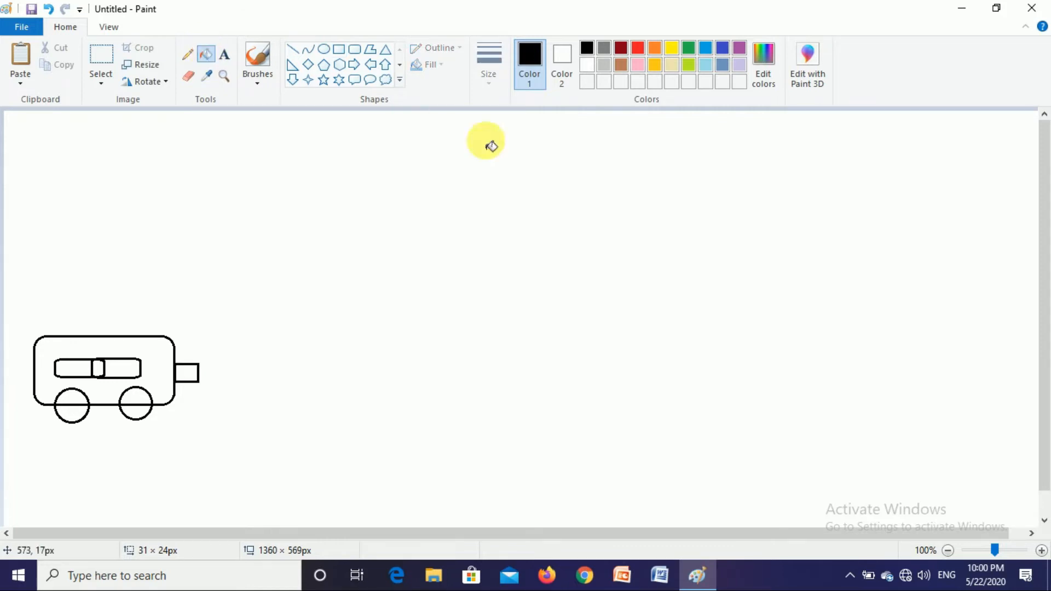
{"action": "left_click", "coordinate": [707, 47]}
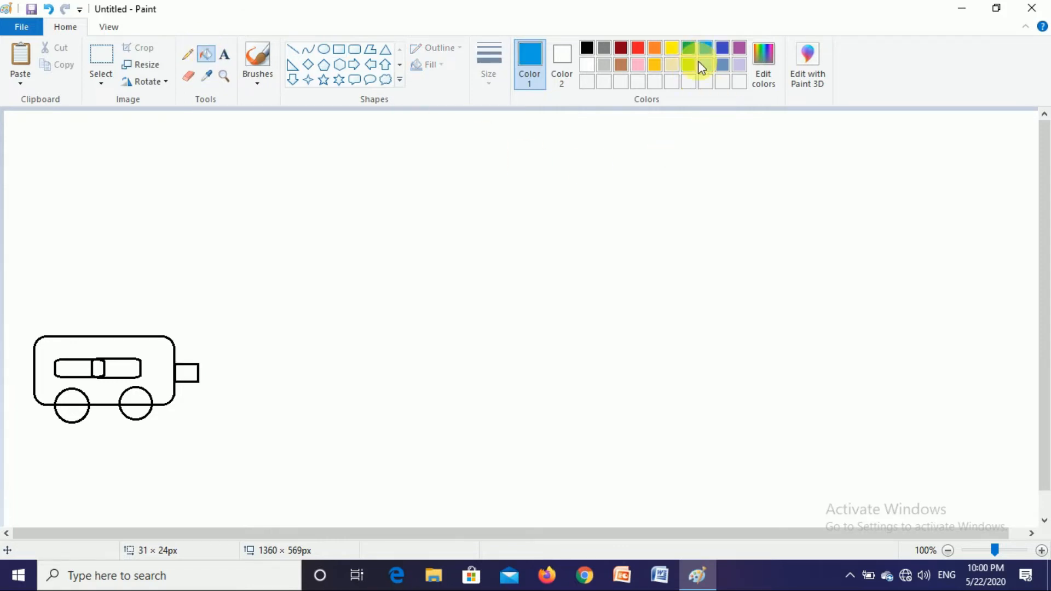
{"action": "left_click", "coordinate": [152, 359]}
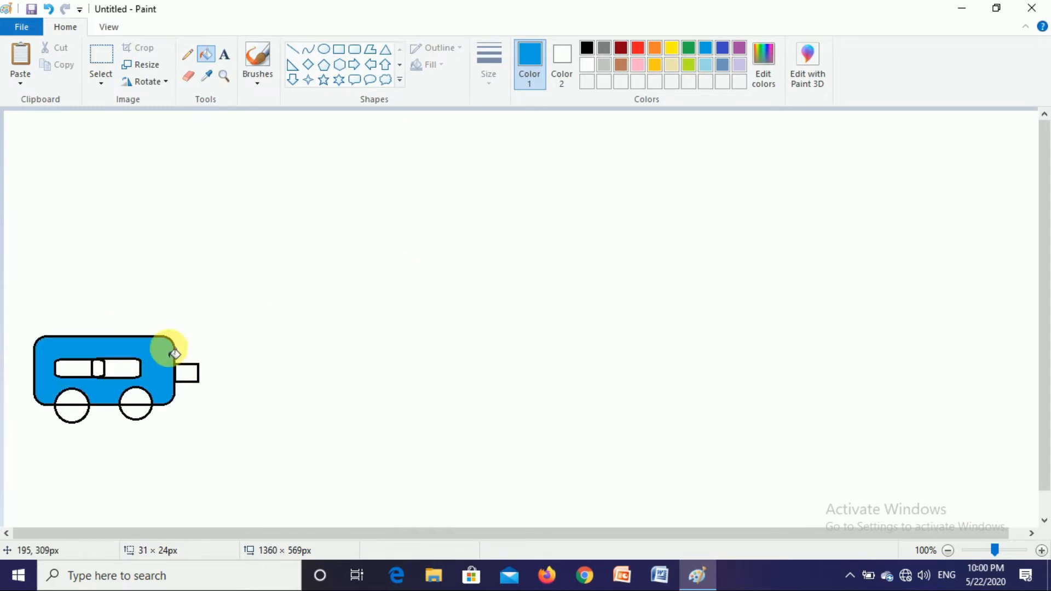
Fill both wheels and the coupler with black.
{"action": "left_click", "coordinate": [587, 48]}
{"action": "left_click", "coordinate": [136, 407]}
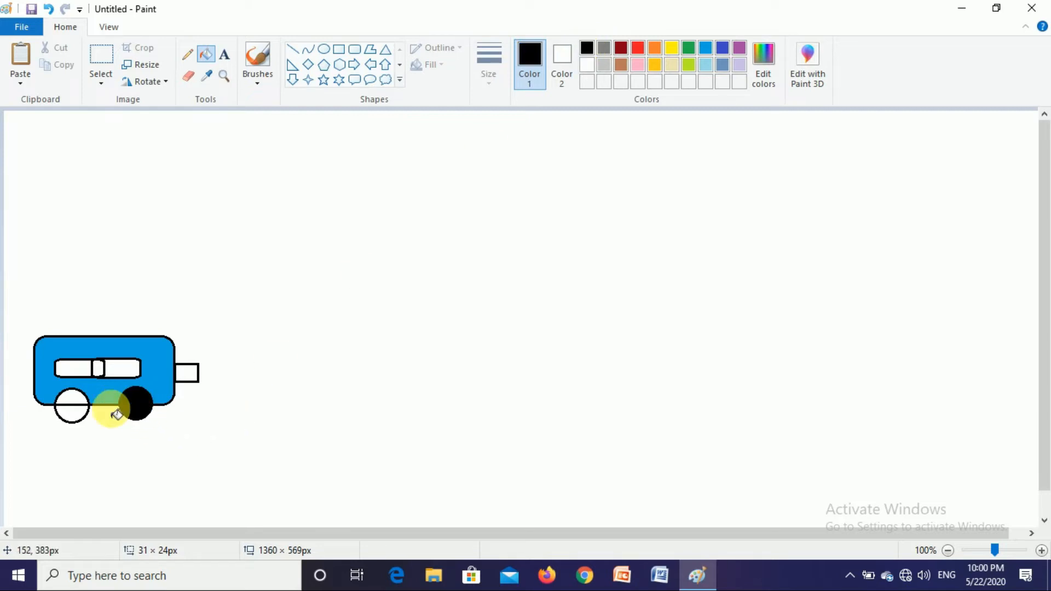
{"action": "left_click", "coordinate": [70, 406]}
{"action": "left_click", "coordinate": [186, 379]}
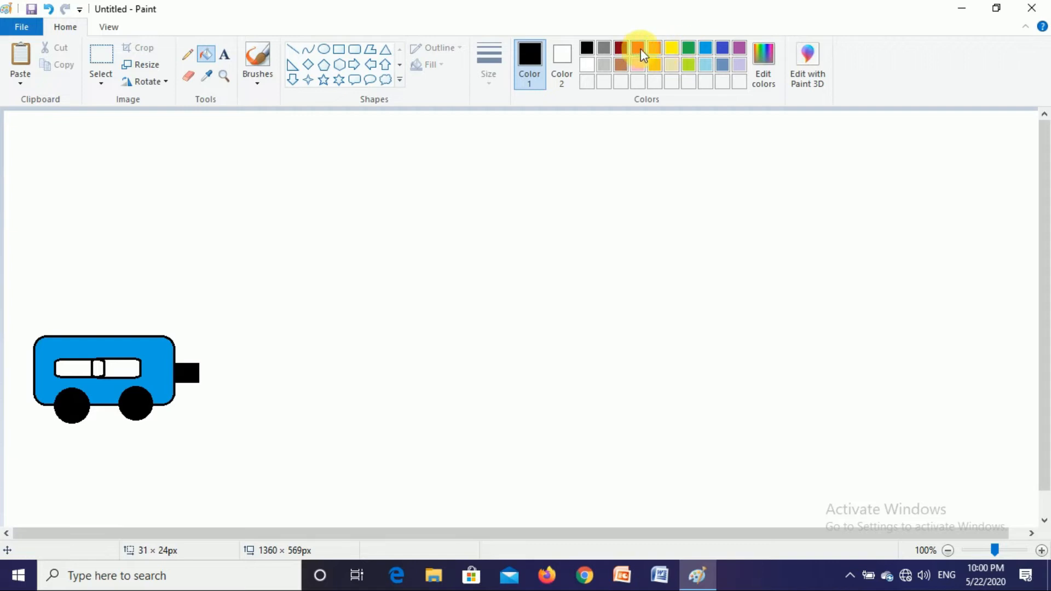
Fill the two windows with yellow and the small overlap between them with red.
{"action": "left_click", "coordinate": [672, 49]}
{"action": "left_click", "coordinate": [129, 369]}
{"action": "left_click", "coordinate": [67, 372]}
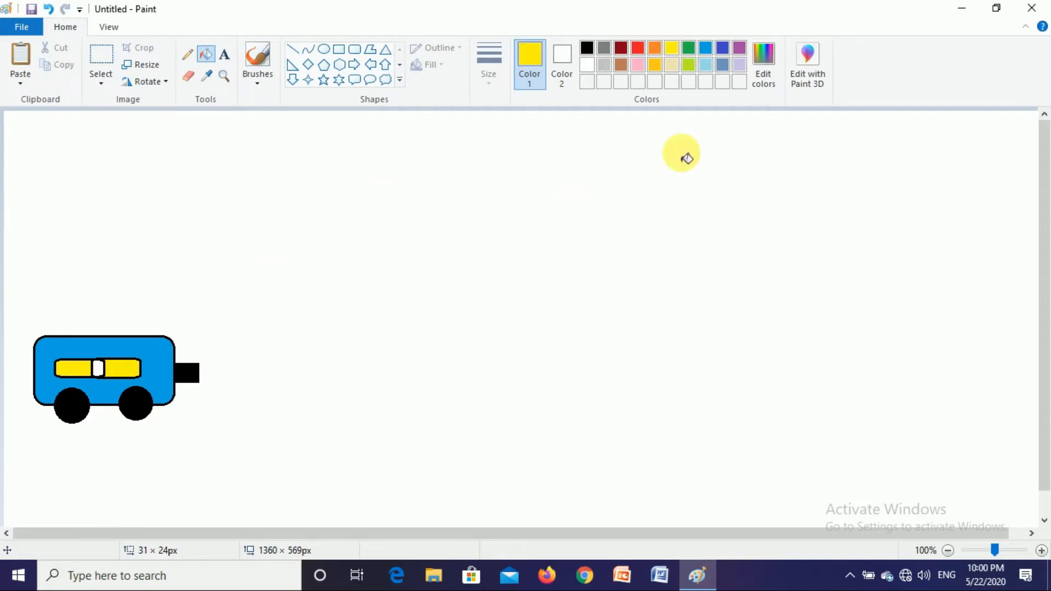
{"action": "left_click", "coordinate": [638, 48]}
{"action": "left_click", "coordinate": [98, 369]}
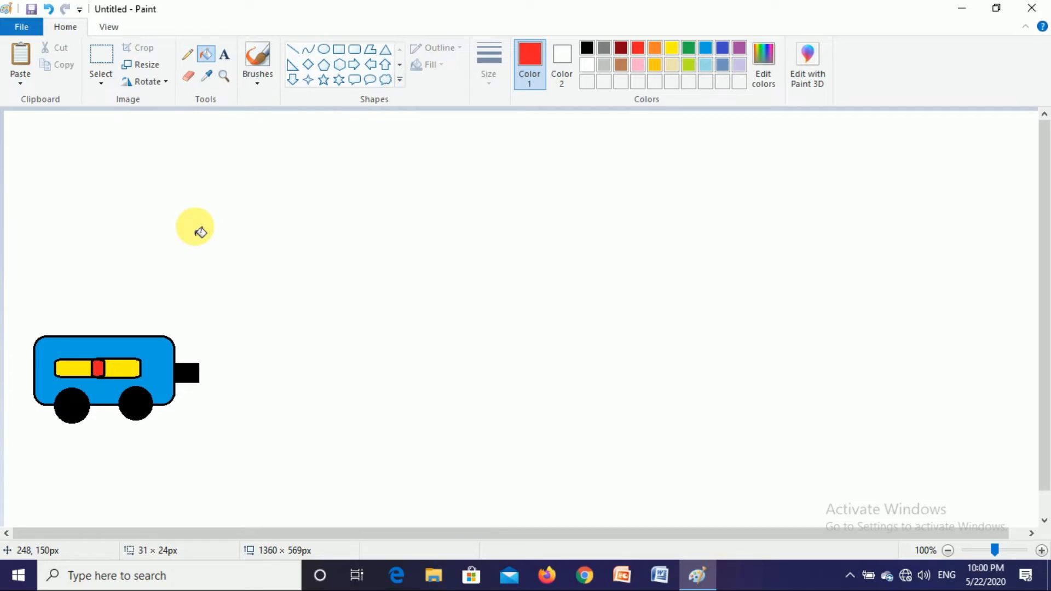
{"action": "left_click", "coordinate": [102, 61]}
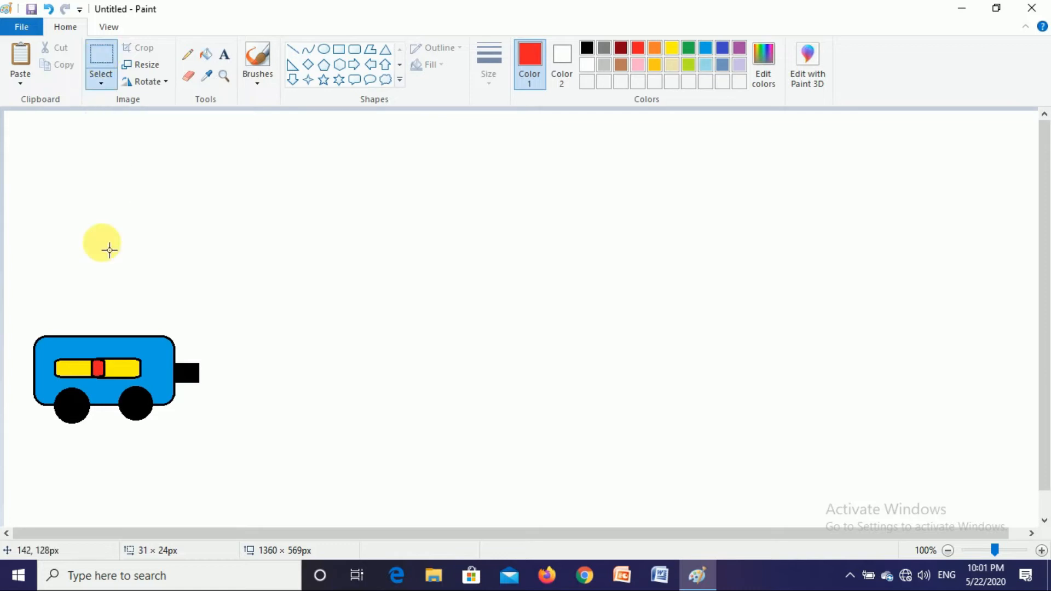
{"action": "left_click_drag", "start_coordinate": [38, 336], "coordinate": [147, 421]}
{"action": "mouse_move", "coordinate": [117, 340]}
{"action": "left_mouse_down"}
{"action": "mouse_move", "coordinate": [191, 388]}
{"action": "mouse_move", "coordinate": [281, 346]}
{"action": "left_mouse_up"}
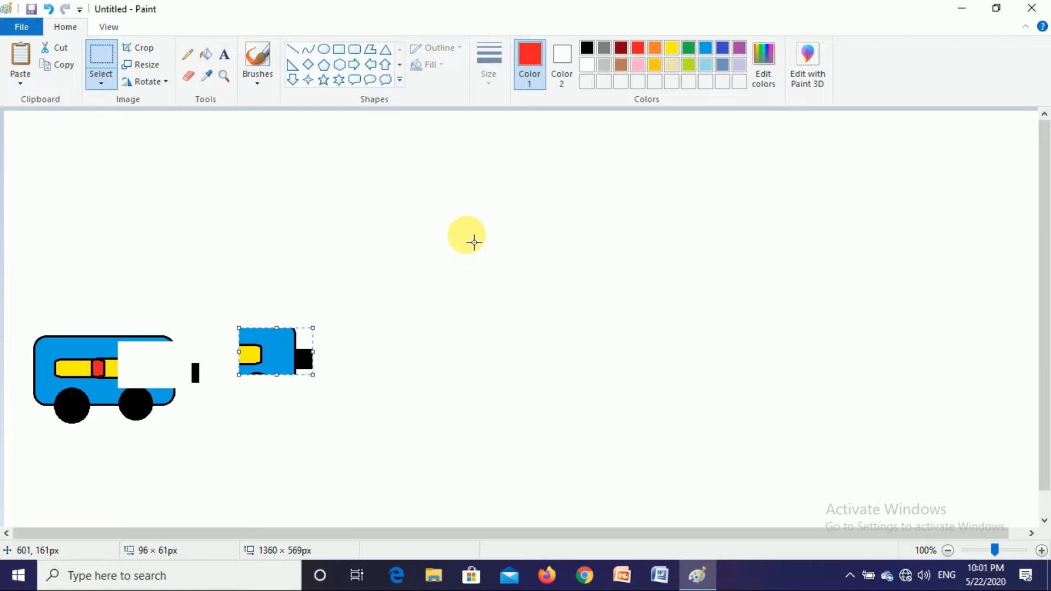
{"action": "key", "text": "ctrl+z"}
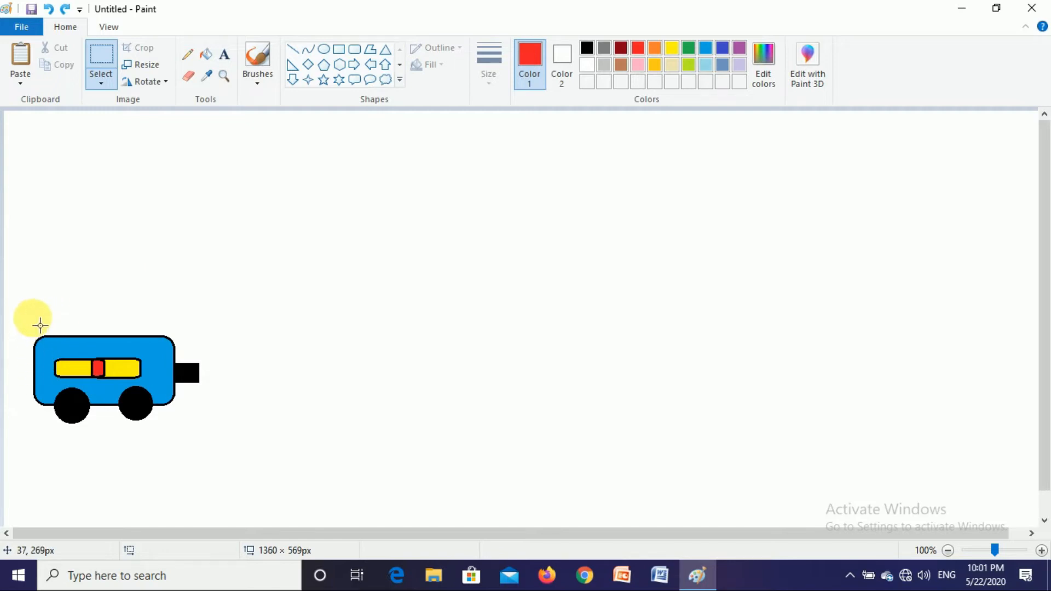
Copy the whole wagon with its coupler and place a pasted duplicate directly against the first wagon's coupler, nudged slightly upward.
{"action": "left_click_drag", "start_coordinate": [32, 315], "coordinate": [207, 443]}
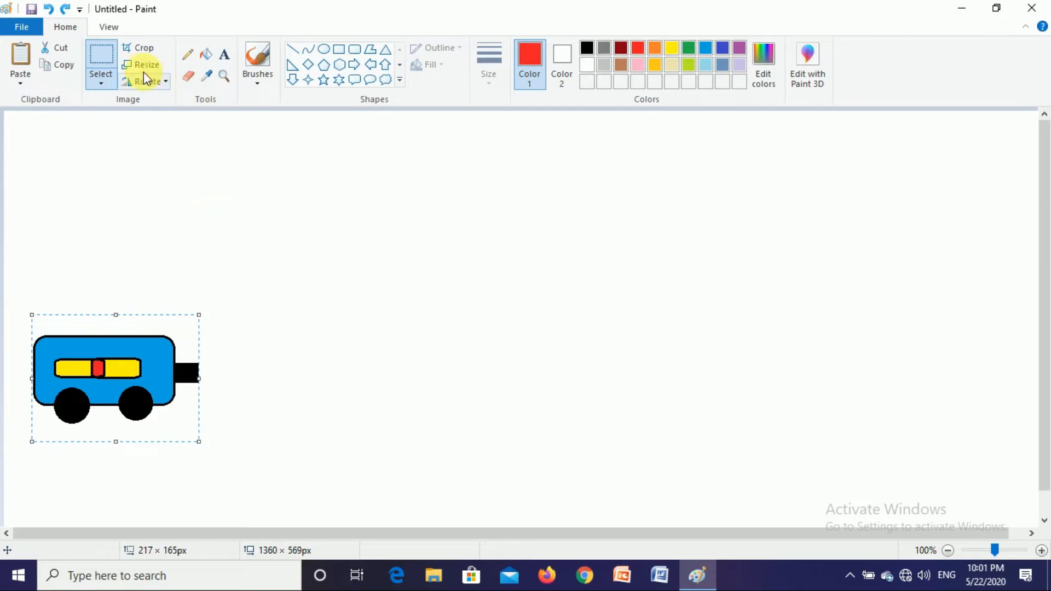
{"action": "left_click", "coordinate": [62, 67]}
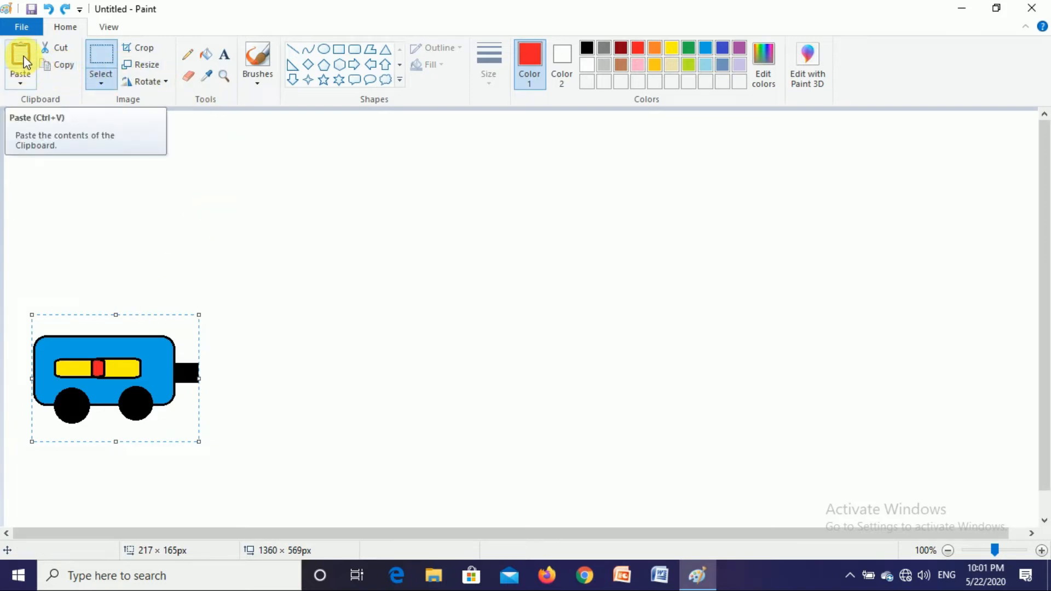
{"action": "left_click", "coordinate": [22, 60]}
{"action": "left_click_drag", "start_coordinate": [42, 148], "coordinate": [250, 366]}
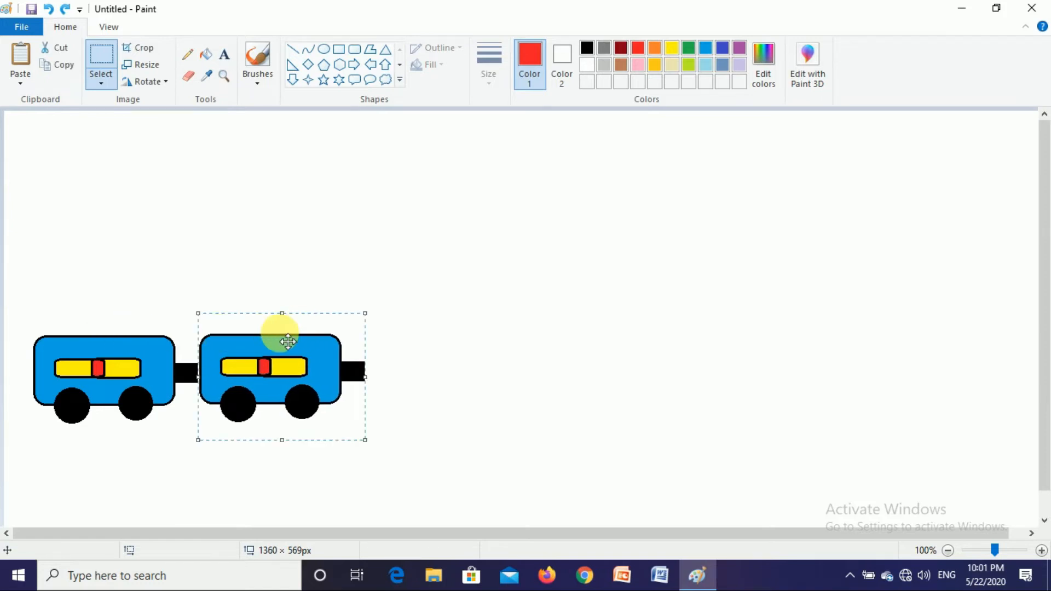
{"action": "key", "text": "Up"}
{"action": "key", "text": "Up"}
{"action": "key", "text": "Up"}
{"action": "key", "text": "Up"}
{"action": "key", "text": "Up"}
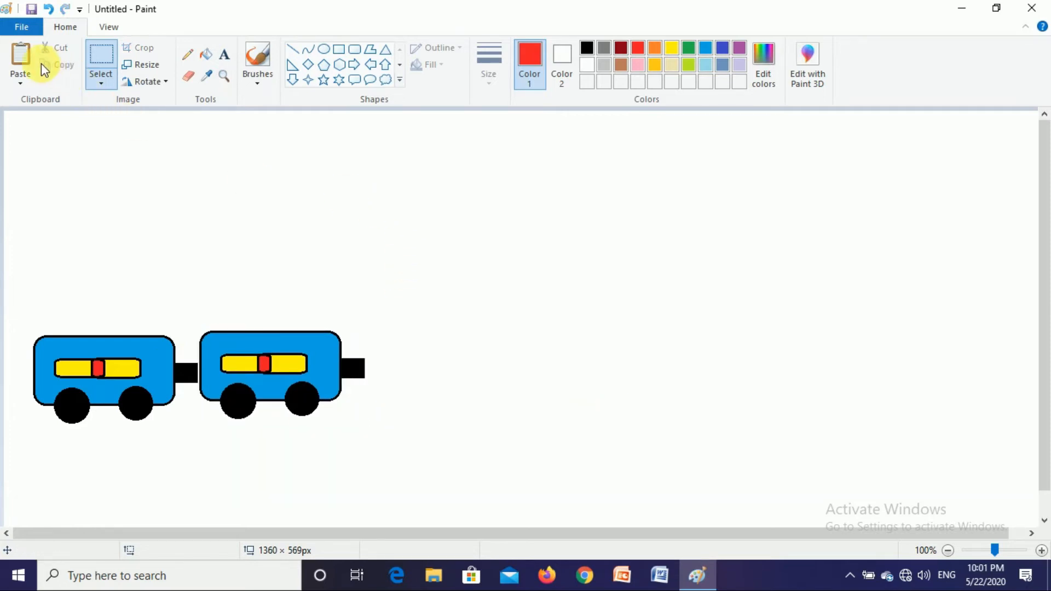
Paste three more wagons and line them up coupler to coupler behind the second, extending the row to the right.
{"action": "left_click", "coordinate": [21, 55]}
{"action": "left_click_drag", "start_coordinate": [62, 163], "coordinate": [421, 360]}
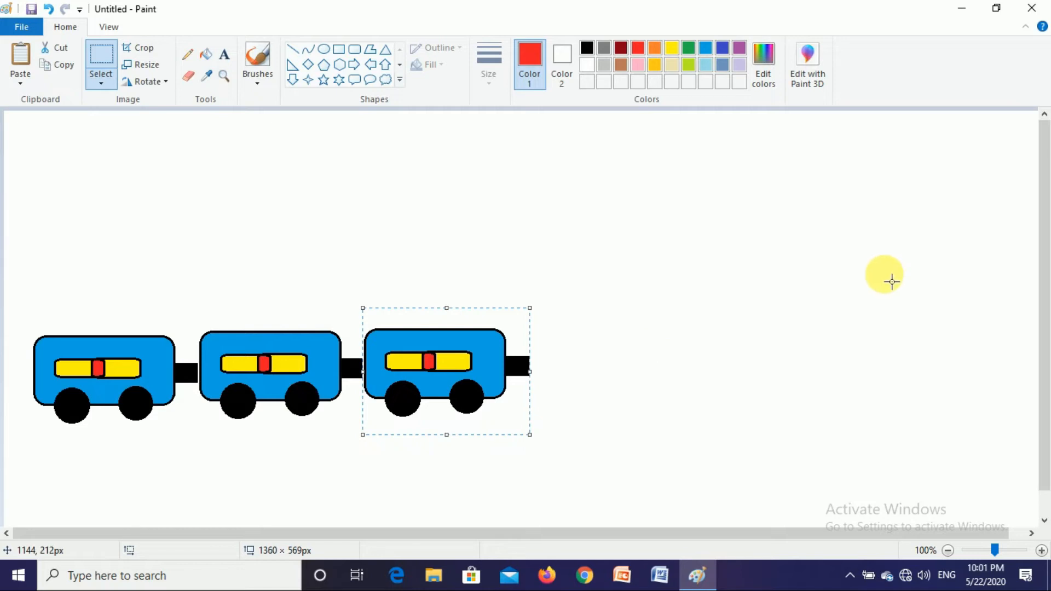
{"action": "left_click", "coordinate": [20, 60]}
{"action": "left_click_drag", "start_coordinate": [51, 133], "coordinate": [589, 347]}
{"action": "left_click", "coordinate": [20, 58]}
{"action": "left_click_drag", "start_coordinate": [111, 157], "coordinate": [777, 346]}
{"action": "left_click", "coordinate": [685, 233]}
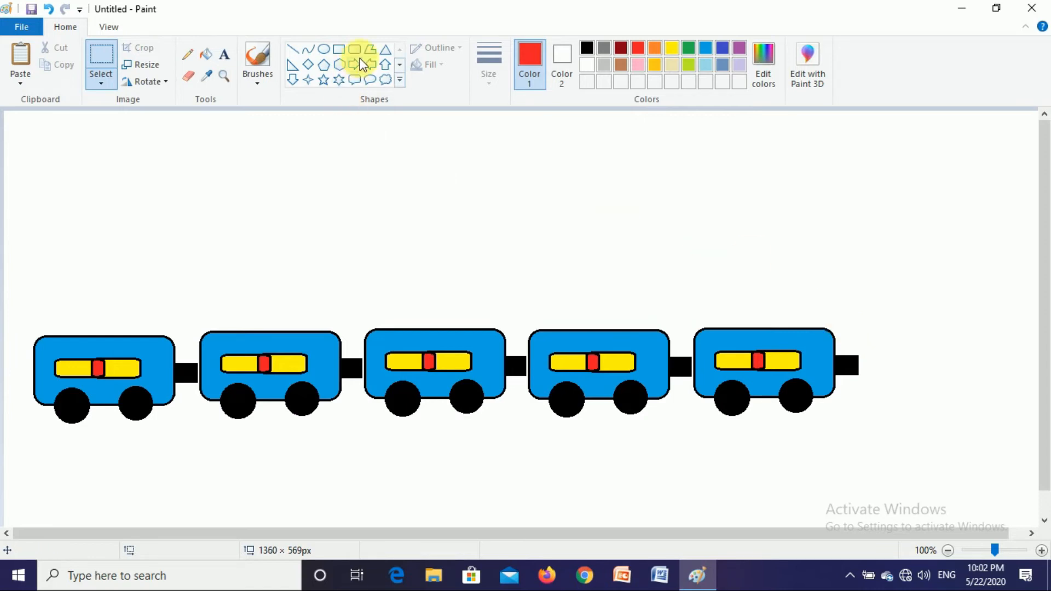
Draw a black-outlined rounded rectangle against the fifth wagon's coupler, slightly wider than a wagon body.
{"action": "left_click", "coordinate": [585, 48]}
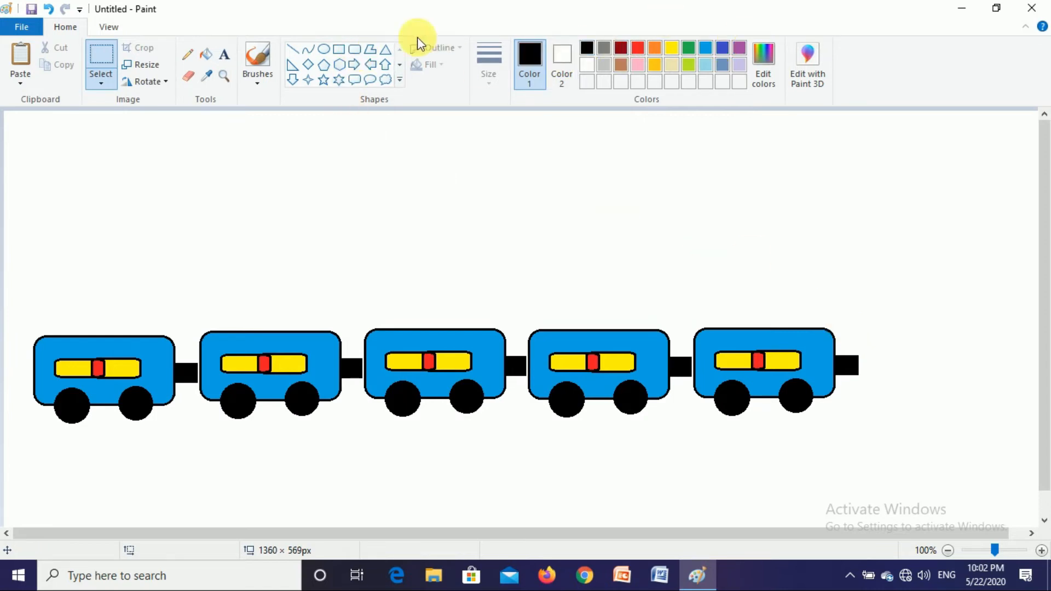
{"action": "left_click", "coordinate": [355, 50]}
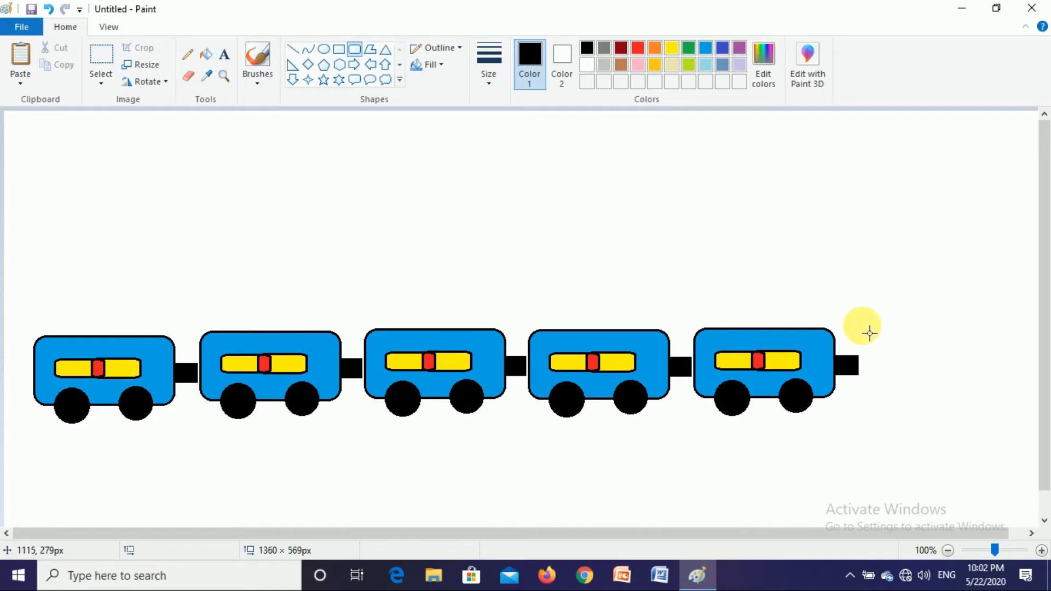
{"action": "left_click_drag", "start_coordinate": [863, 327], "coordinate": [1032, 402]}
{"action": "left_click_drag", "start_coordinate": [994, 372], "coordinate": [992, 372]}
{"action": "left_click", "coordinate": [933, 255]}
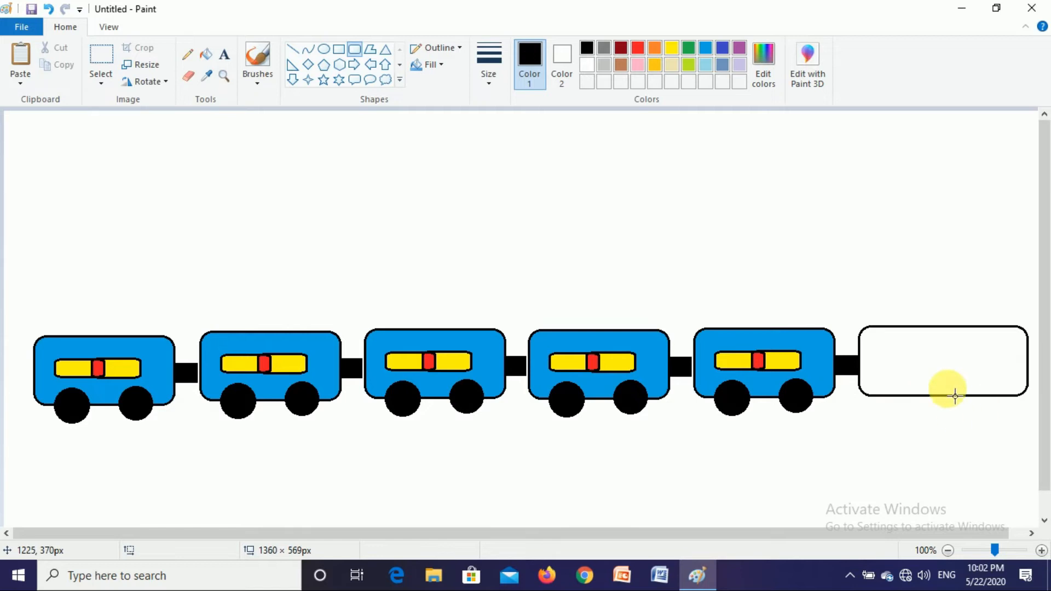
Draw a circle about 40 × 41 px in the empty area above the wagons and fill it with black.
{"action": "left_click", "coordinate": [323, 51]}
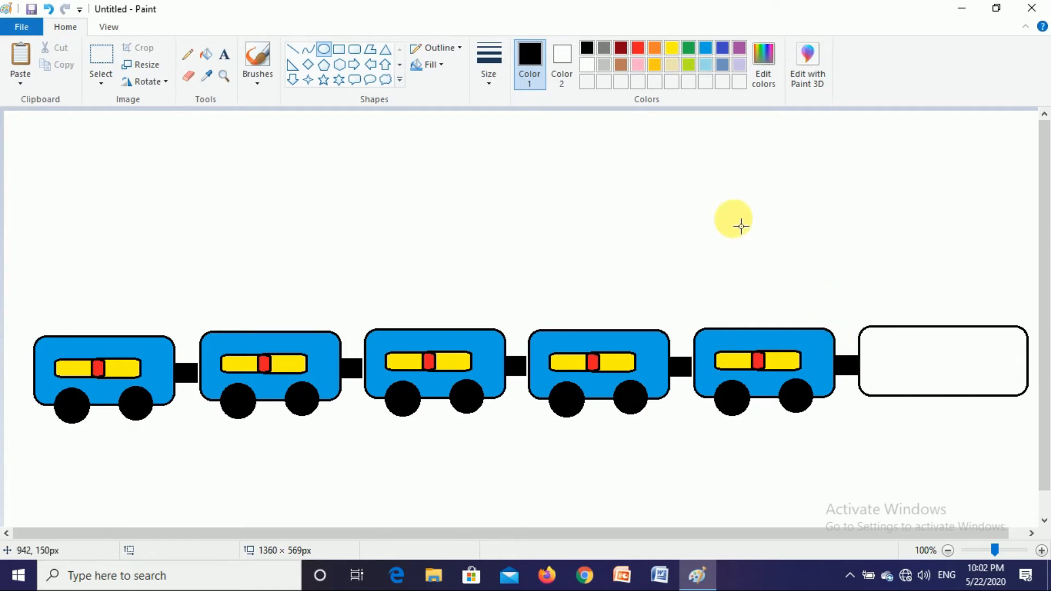
{"action": "mouse_move", "coordinate": [687, 194]}
{"action": "left_mouse_down"}
{"action": "mouse_move", "coordinate": [722, 231]}
{"action": "mouse_move", "coordinate": [717, 223]}
{"action": "left_mouse_up"}
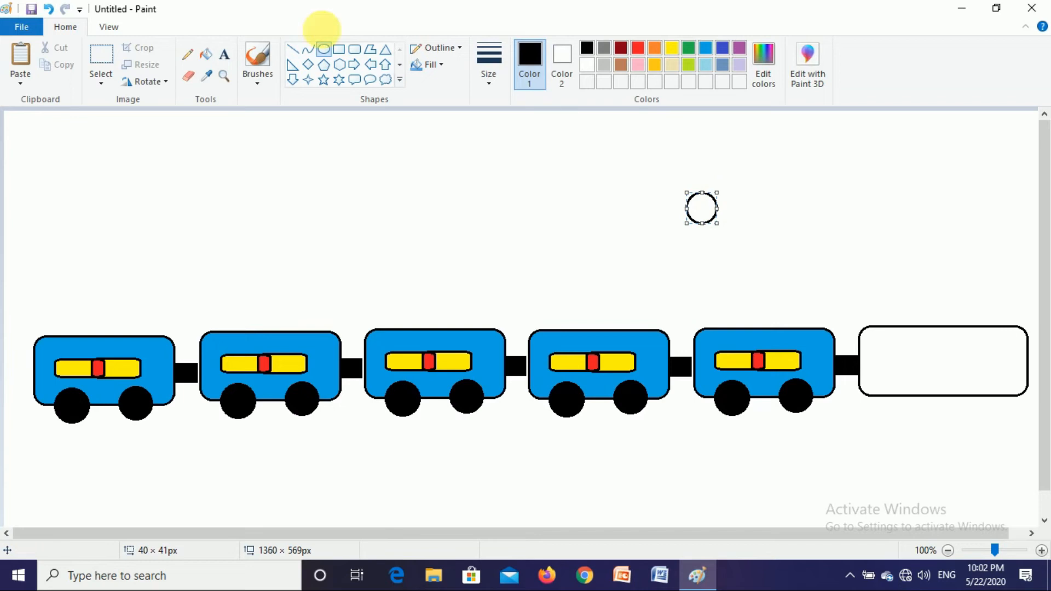
{"action": "left_click", "coordinate": [208, 52]}
{"action": "left_click", "coordinate": [695, 202]}
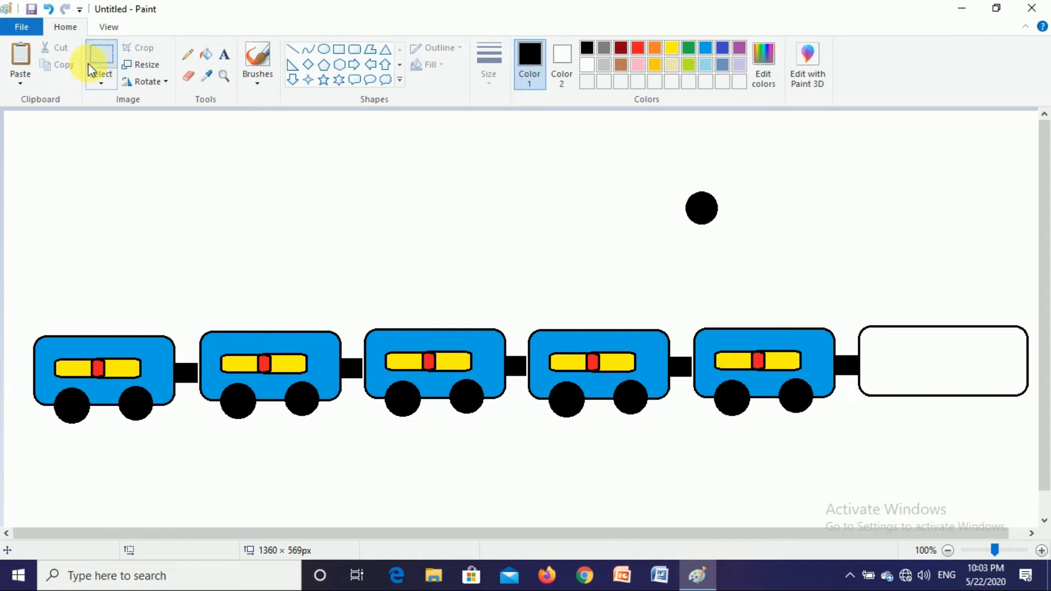
Select the loose black circle, move it down onto the fifth wagon, and turn on transparent selection.
{"action": "left_click", "coordinate": [100, 55]}
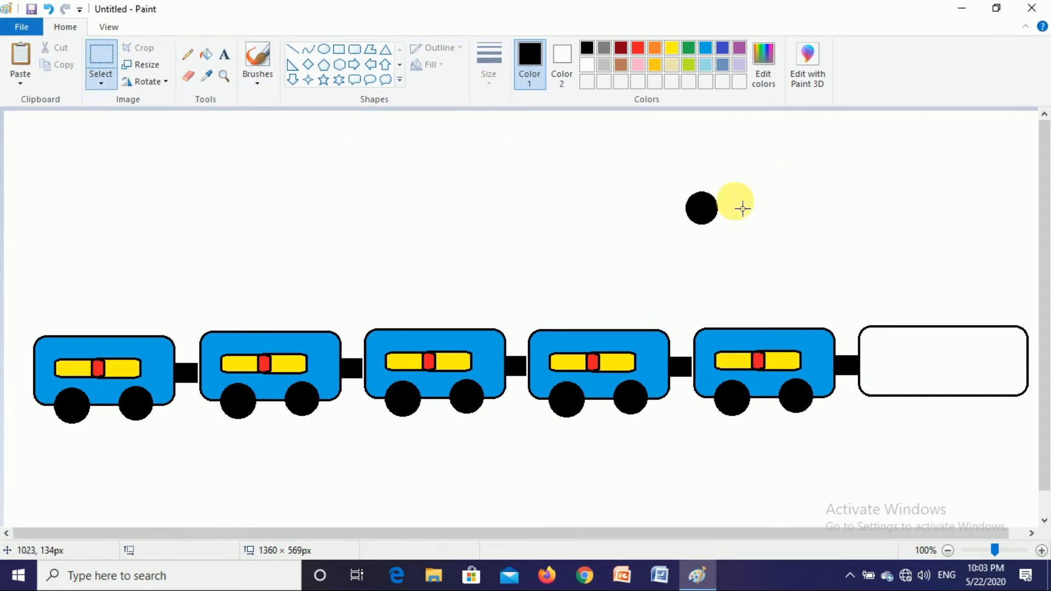
{"action": "left_click_drag", "start_coordinate": [676, 182], "coordinate": [817, 376]}
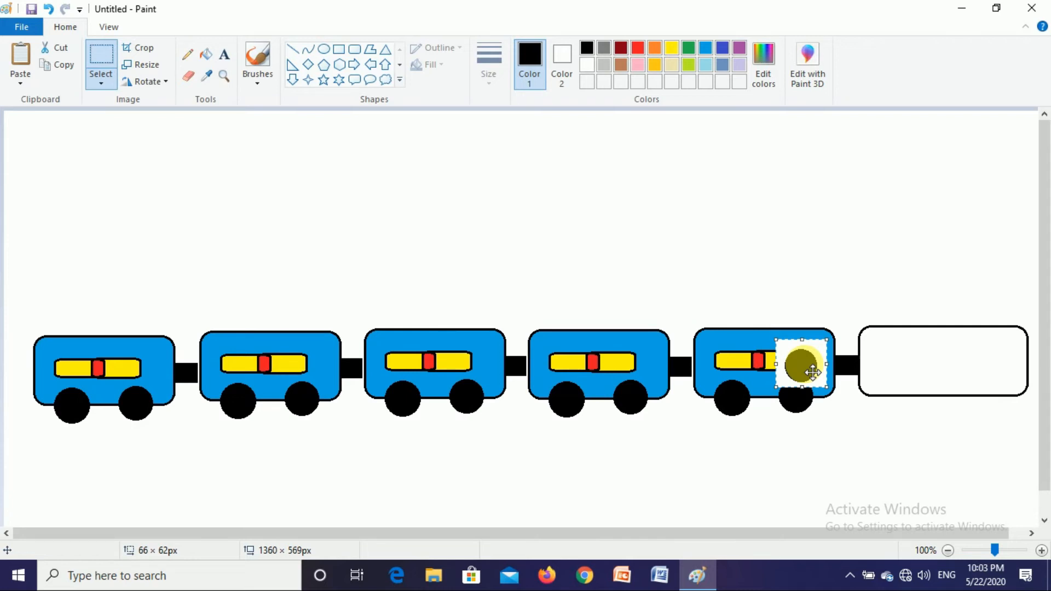
{"action": "left_click", "coordinate": [103, 84]}
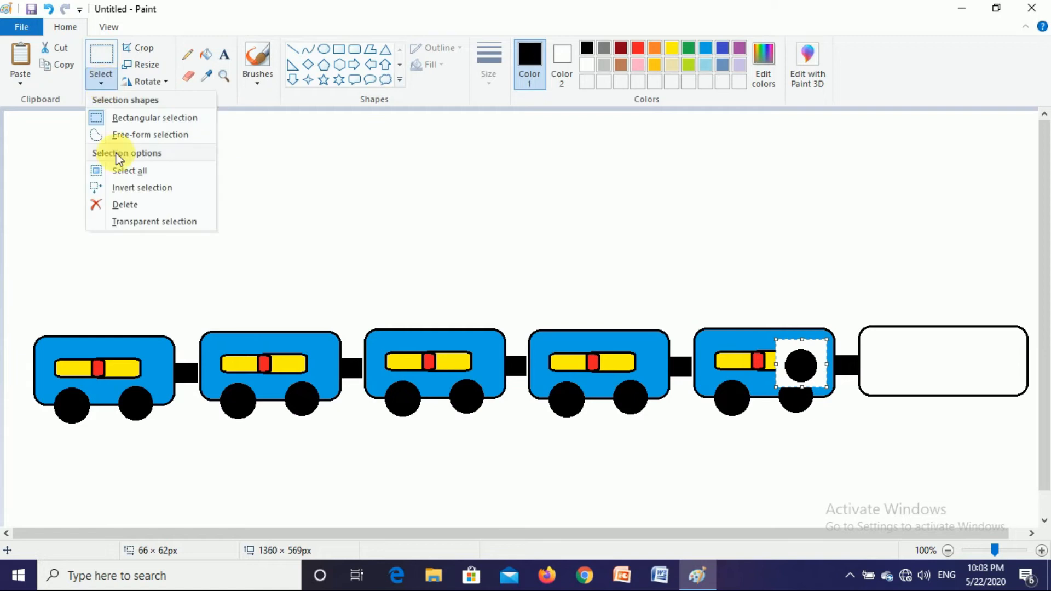
{"action": "left_click", "coordinate": [155, 221]}
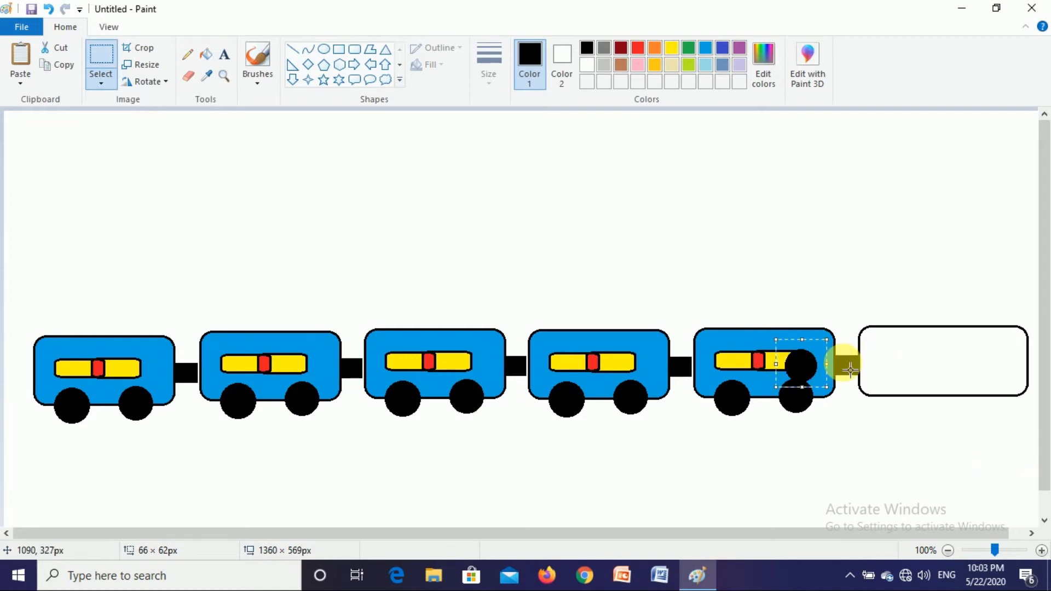
Place the black circle on the front car's lower edge and copy it along that edge to make four wheels.
{"action": "left_click_drag", "start_coordinate": [808, 372], "coordinate": [890, 395]}
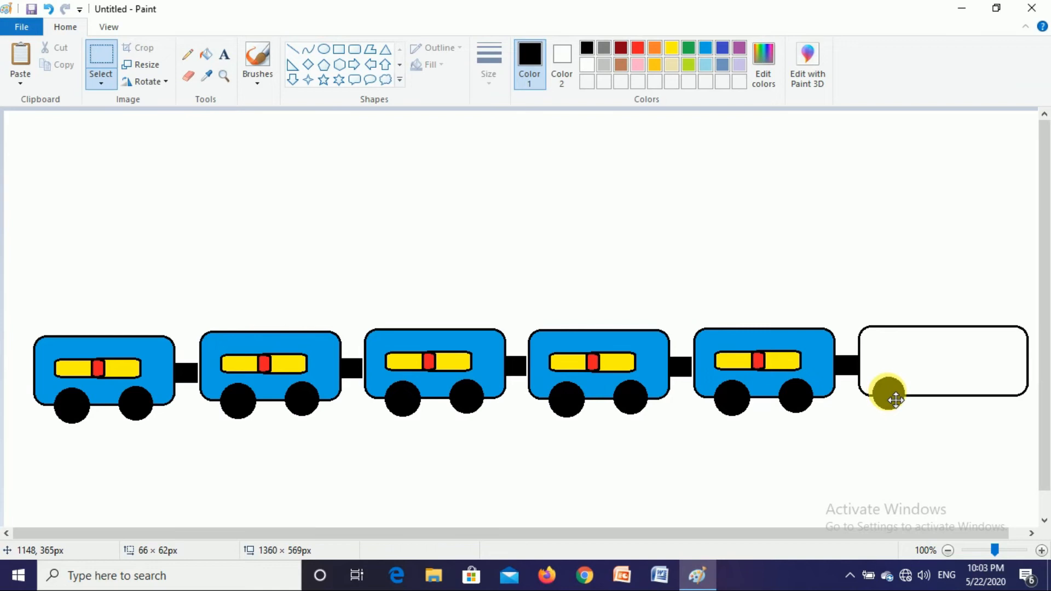
{"action": "left_click_drag", "start_coordinate": [898, 401], "coordinate": [890, 394]}
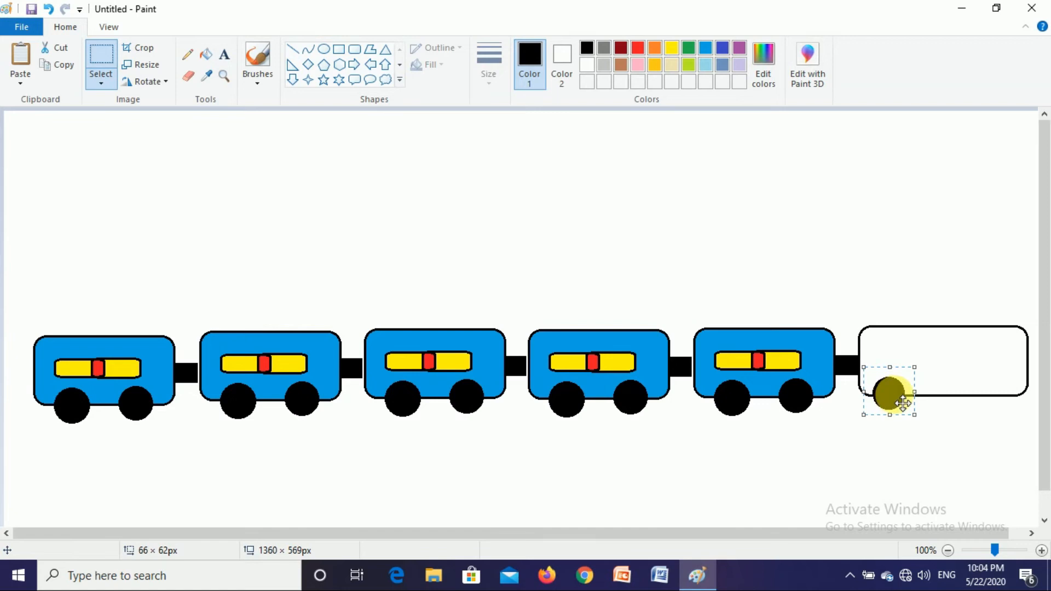
{"action": "left_click_drag", "start_coordinate": [902, 403], "coordinate": [1017, 405]}
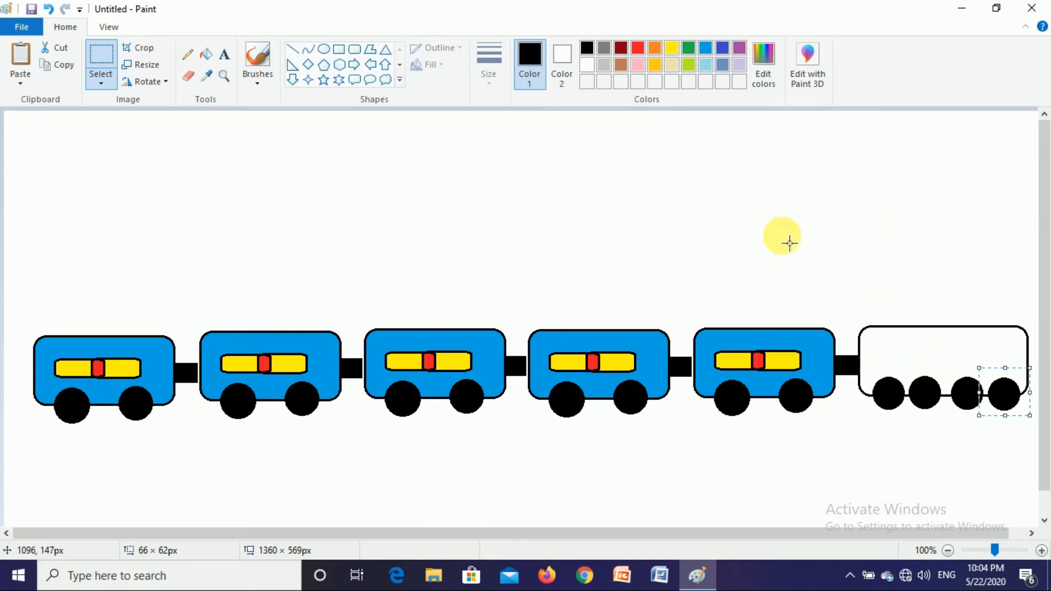
Draw a small rounded window near each end of the front car and a chimney rectangle about 23 × 92 px on its roof.
{"action": "left_click", "coordinate": [351, 51]}
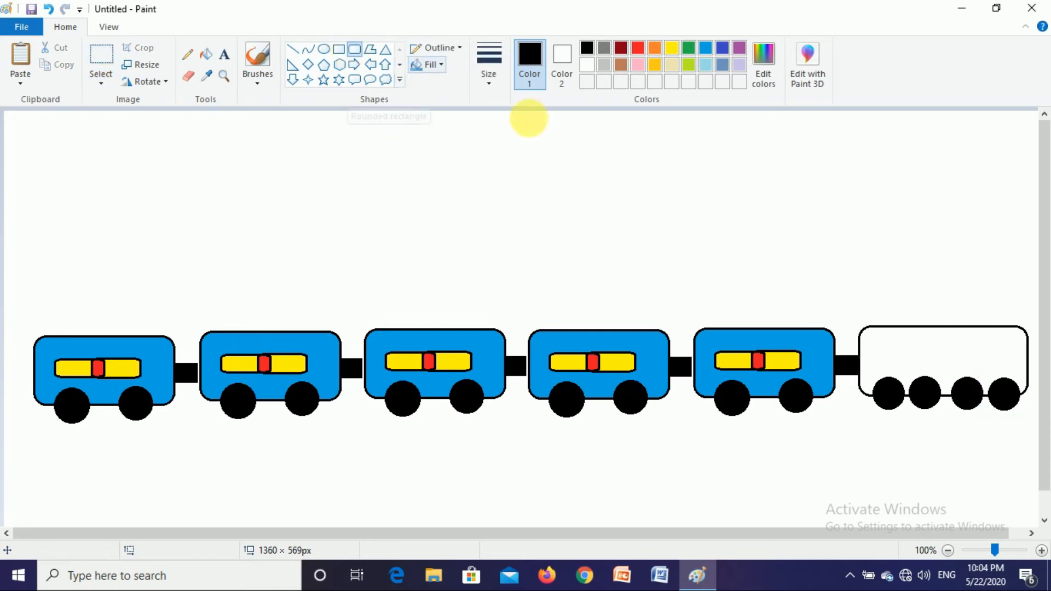
{"action": "left_click_drag", "start_coordinate": [881, 356], "coordinate": [914, 373]}
{"action": "left_click_drag", "start_coordinate": [985, 347], "coordinate": [1027, 370]}
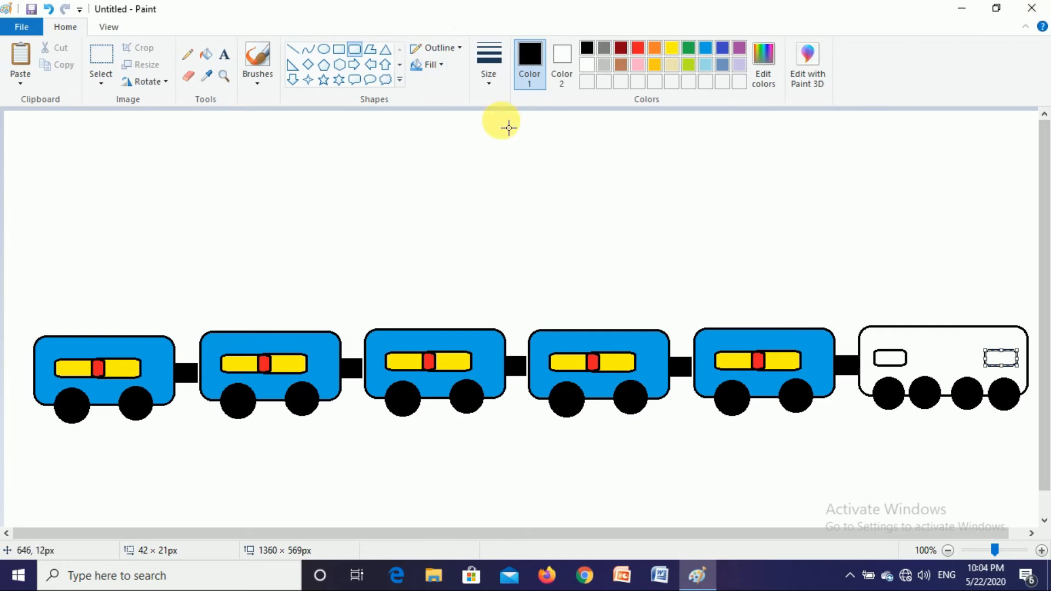
{"action": "left_click", "coordinate": [342, 54]}
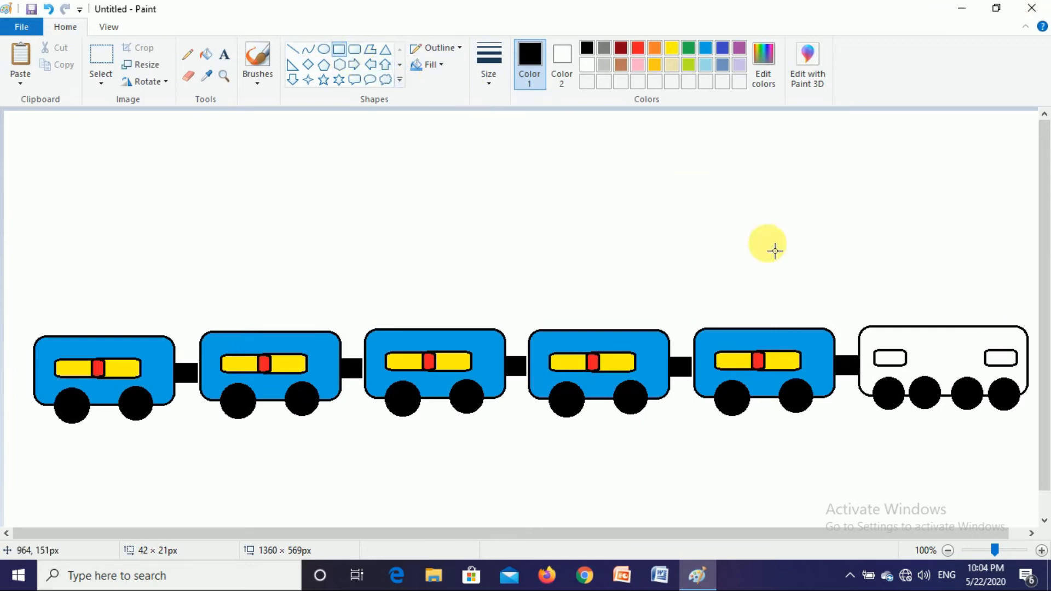
{"action": "left_click_drag", "start_coordinate": [980, 256], "coordinate": [998, 327]}
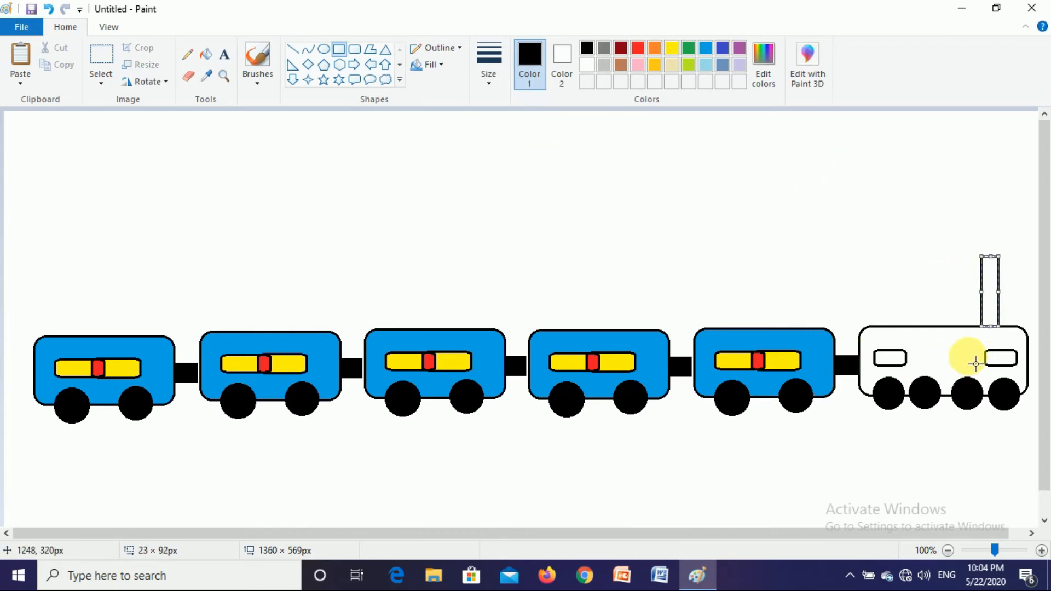
Fill the front car's body with red and its chimney with black.
{"action": "left_click", "coordinate": [207, 55]}
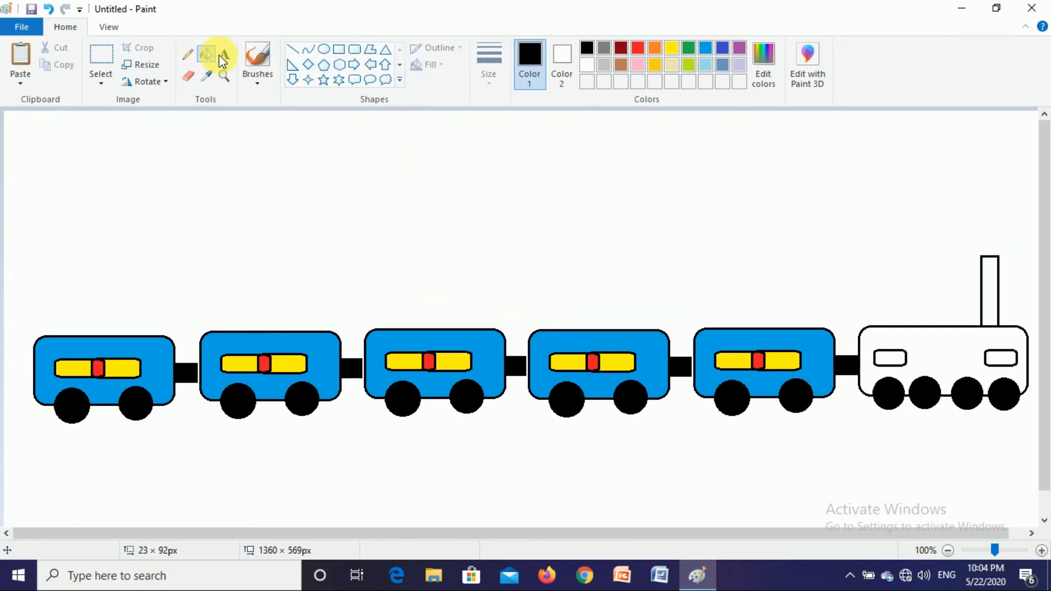
{"action": "left_click", "coordinate": [639, 51]}
{"action": "left_click", "coordinate": [923, 351]}
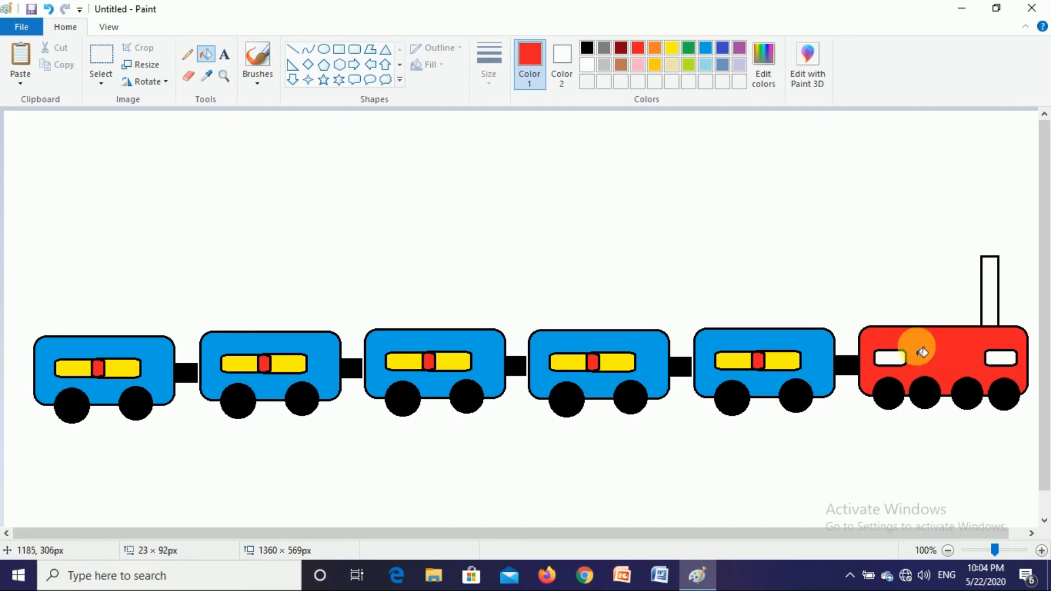
{"action": "left_click", "coordinate": [589, 51]}
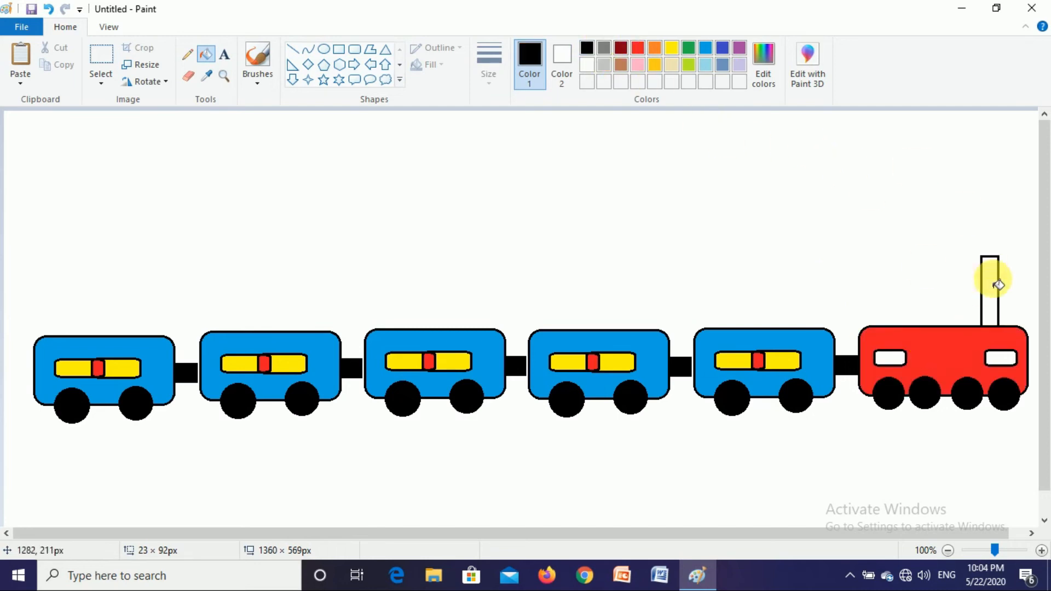
{"action": "left_click", "coordinate": [990, 284]}
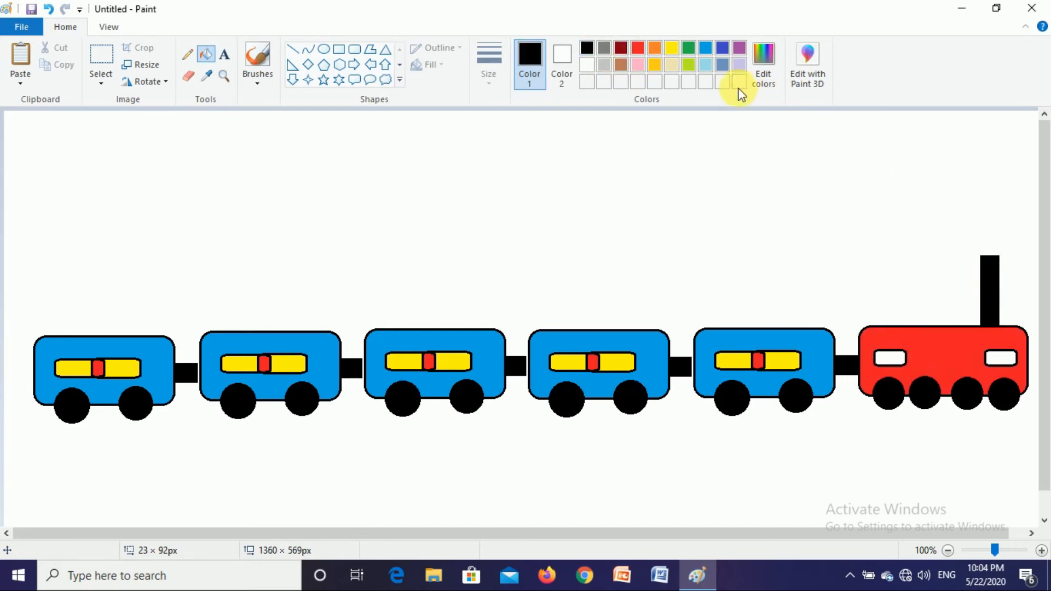
Fill both rounded windows of the front car with yellow.
{"action": "left_click", "coordinate": [671, 51]}
{"action": "left_click", "coordinate": [999, 358]}
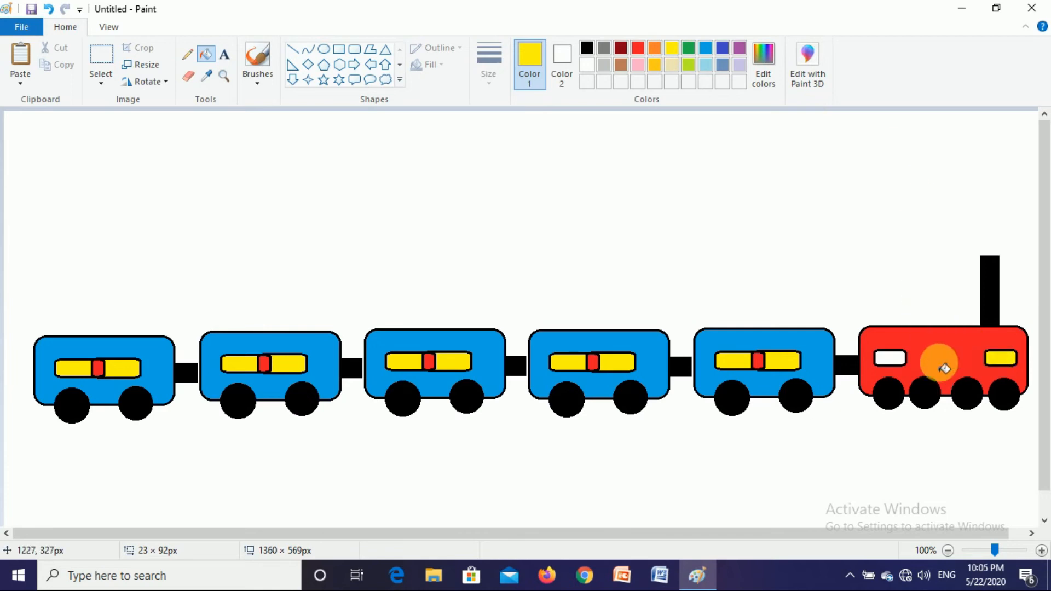
{"action": "left_click", "coordinate": [892, 361]}
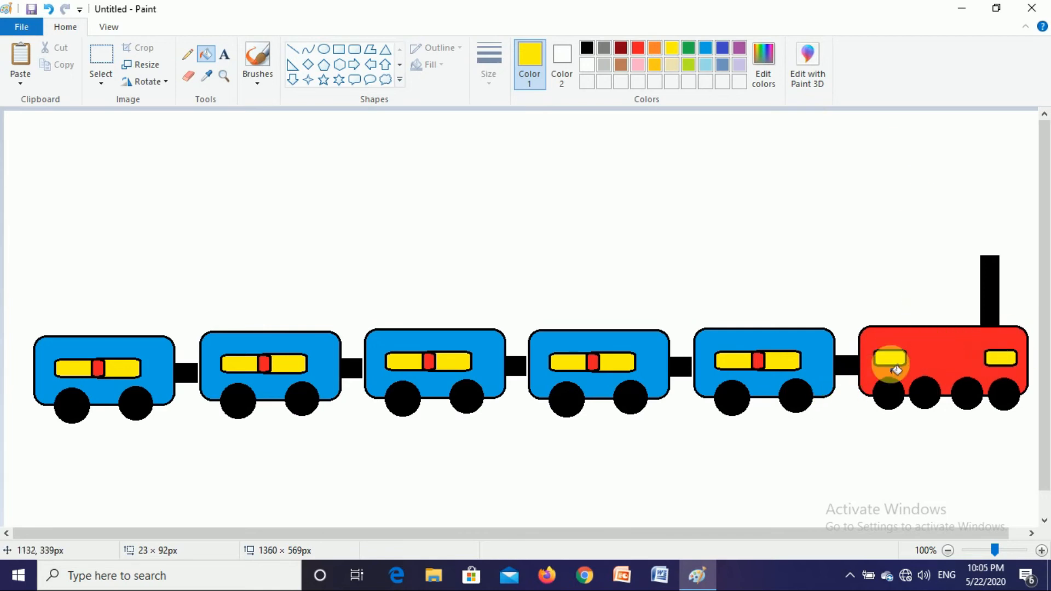
Draw two long black track lines beneath the train, one above the other, spanning the full width of the visible canvas.
{"action": "left_click", "coordinate": [587, 47]}
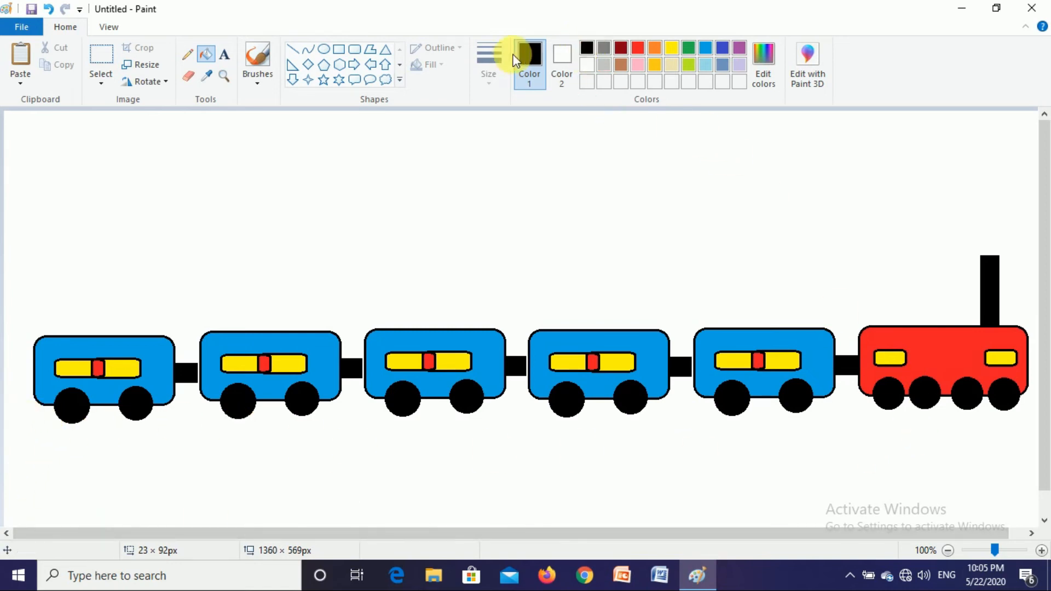
{"action": "left_click", "coordinate": [293, 53]}
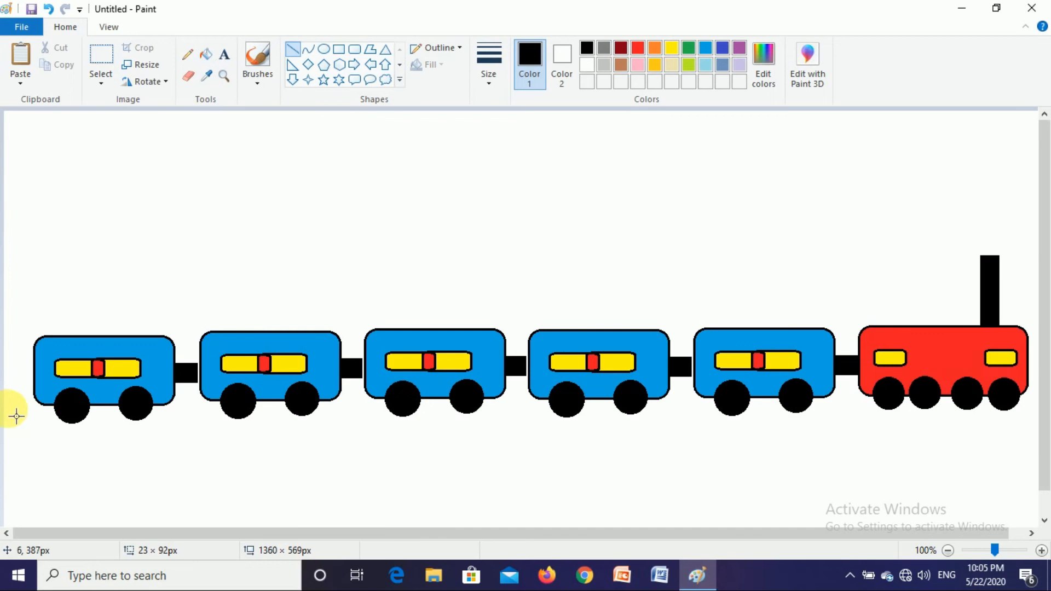
{"action": "mouse_move", "coordinate": [13, 417]}
{"action": "left_mouse_down"}
{"action": "mouse_move", "coordinate": [352, 447]}
{"action": "mouse_move", "coordinate": [840, 442]}
{"action": "mouse_move", "coordinate": [1046, 415]}
{"action": "mouse_move", "coordinate": [1044, 399]}
{"action": "left_mouse_up"}
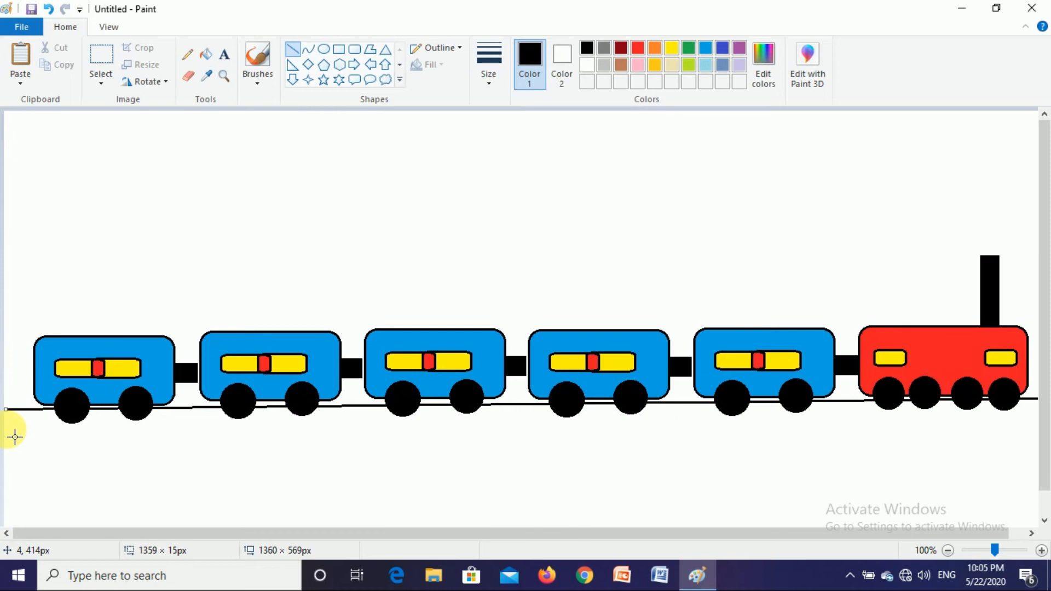
{"action": "mouse_move", "coordinate": [8, 429]}
{"action": "left_mouse_down"}
{"action": "mouse_move", "coordinate": [216, 457]}
{"action": "mouse_move", "coordinate": [844, 430]}
{"action": "mouse_move", "coordinate": [1040, 403]}
{"action": "mouse_move", "coordinate": [1044, 421]}
{"action": "mouse_move", "coordinate": [1042, 410]}
{"action": "left_mouse_up"}
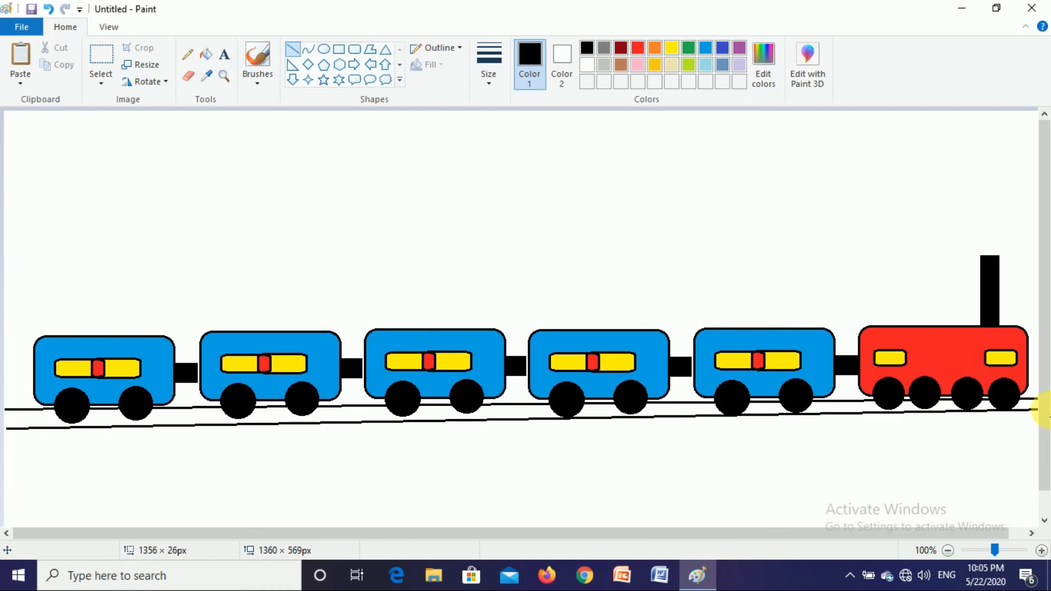
Nudge the lower track line slightly up toward the upper one and finish placing it.
{"action": "key", "text": "Up"}
{"action": "key", "text": "Up"}
{"action": "key", "text": "Up"}
{"action": "key", "text": "Up"}
{"action": "key", "text": "Up"}
{"action": "key", "text": "Up"}
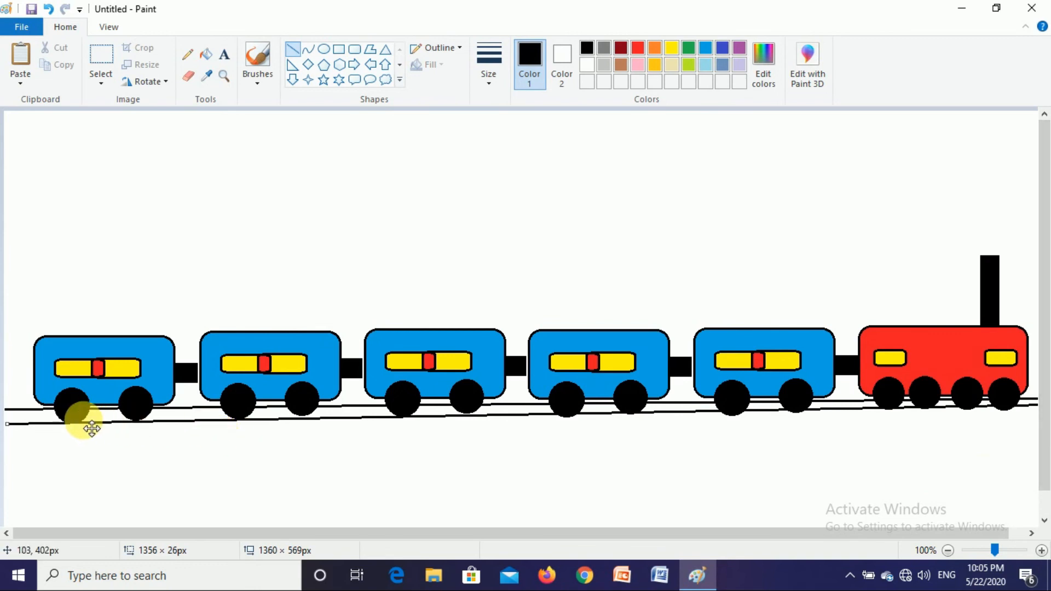
{"action": "left_click", "coordinate": [312, 372]}
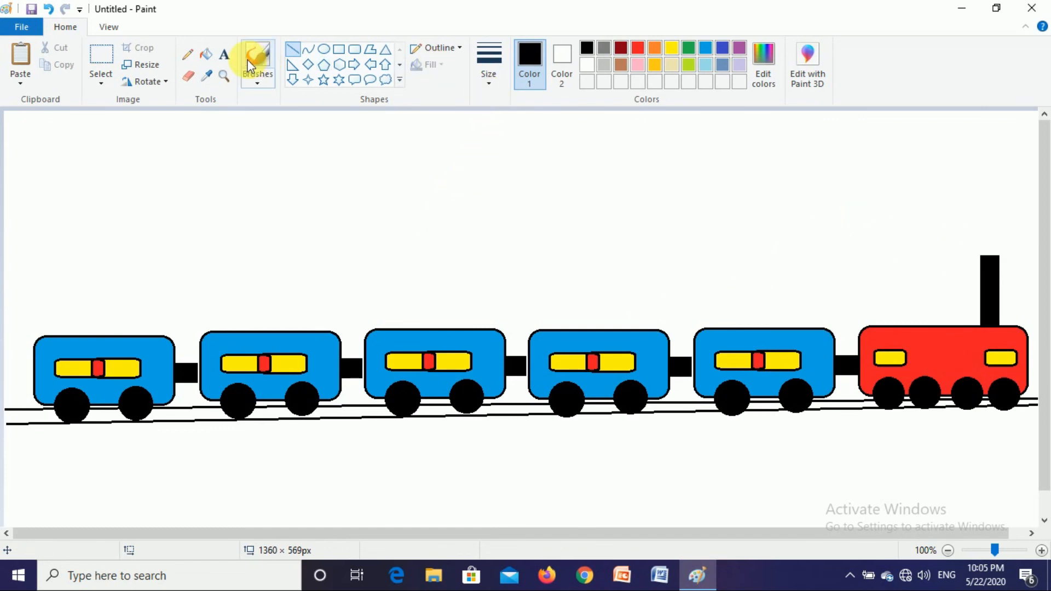
Draw four wavy black smoke lines with the Pencil, trailing from the chimney top back above the wagons.
{"action": "left_click", "coordinate": [189, 56]}
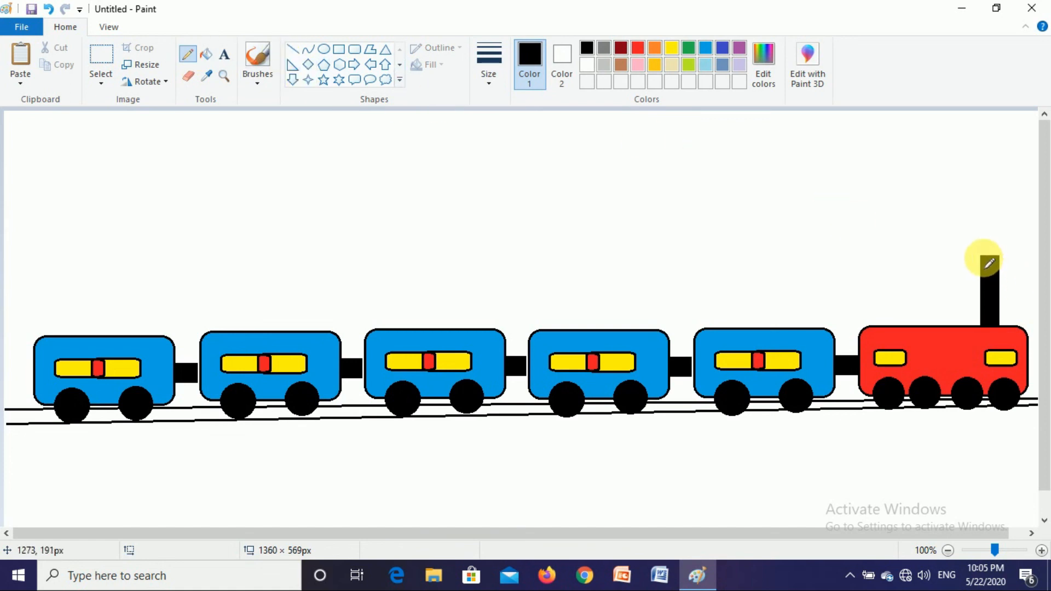
{"action": "mouse_move", "coordinate": [986, 260]}
{"action": "left_mouse_down"}
{"action": "mouse_move", "coordinate": [942, 257]}
{"action": "mouse_move", "coordinate": [865, 210]}
{"action": "mouse_move", "coordinate": [803, 217]}
{"action": "mouse_move", "coordinate": [783, 203]}
{"action": "mouse_move", "coordinate": [705, 213]}
{"action": "mouse_move", "coordinate": [657, 211]}
{"action": "left_mouse_up"}
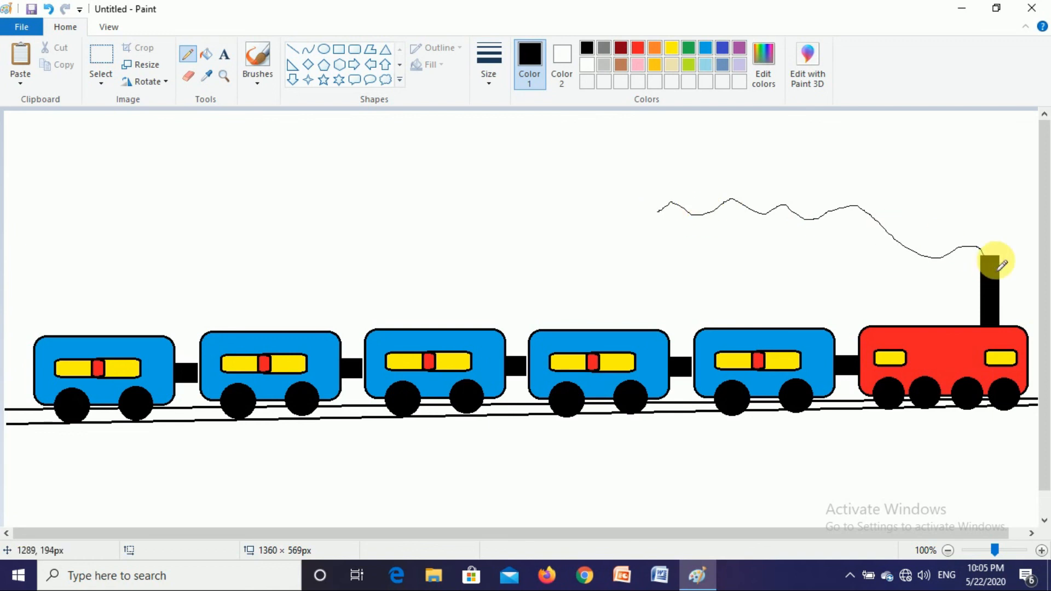
{"action": "mouse_move", "coordinate": [990, 258]}
{"action": "left_mouse_down"}
{"action": "mouse_move", "coordinate": [978, 237]}
{"action": "mouse_move", "coordinate": [853, 189]}
{"action": "mouse_move", "coordinate": [766, 179]}
{"action": "mouse_move", "coordinate": [690, 178]}
{"action": "left_mouse_up"}
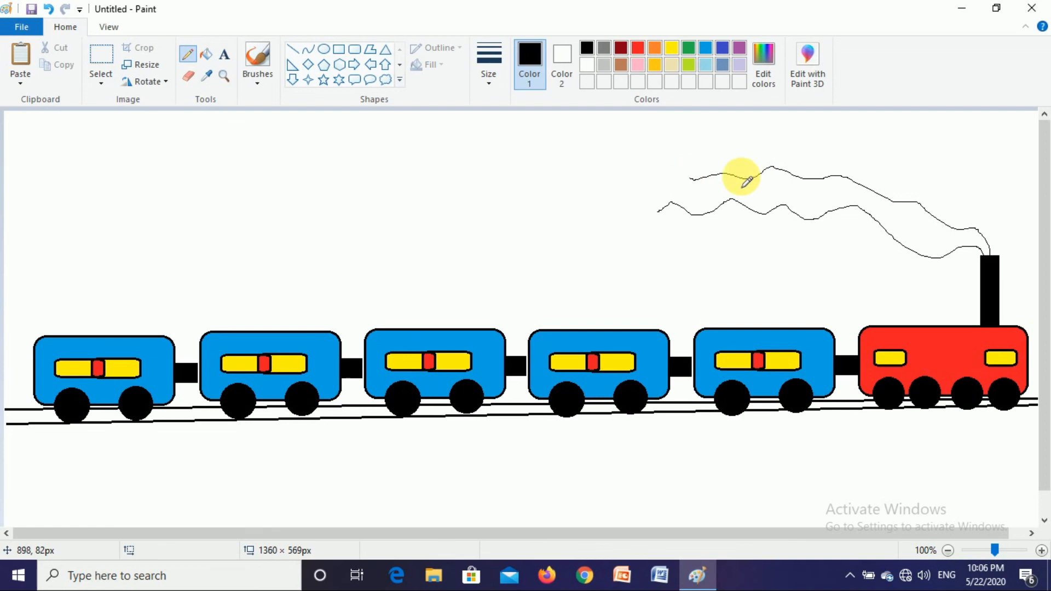
{"action": "mouse_move", "coordinate": [997, 258]}
{"action": "left_mouse_down"}
{"action": "mouse_move", "coordinate": [985, 220]}
{"action": "mouse_move", "coordinate": [912, 180]}
{"action": "mouse_move", "coordinate": [798, 164]}
{"action": "mouse_move", "coordinate": [672, 169]}
{"action": "left_mouse_up"}
{"action": "mouse_move", "coordinate": [996, 260]}
{"action": "left_mouse_down"}
{"action": "mouse_move", "coordinate": [929, 179]}
{"action": "mouse_move", "coordinate": [855, 147]}
{"action": "mouse_move", "coordinate": [674, 153]}
{"action": "left_mouse_up"}
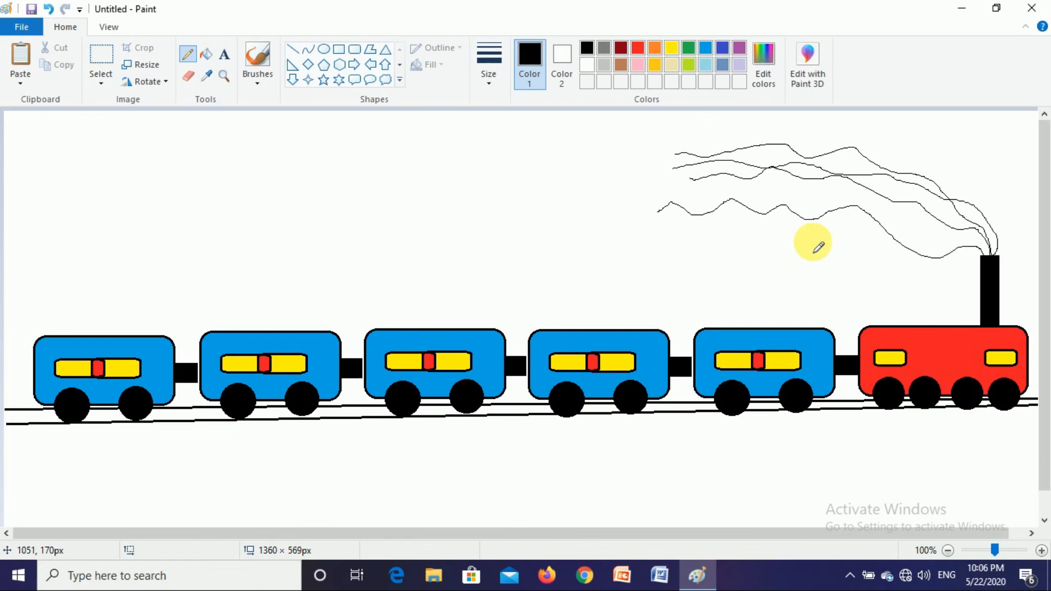